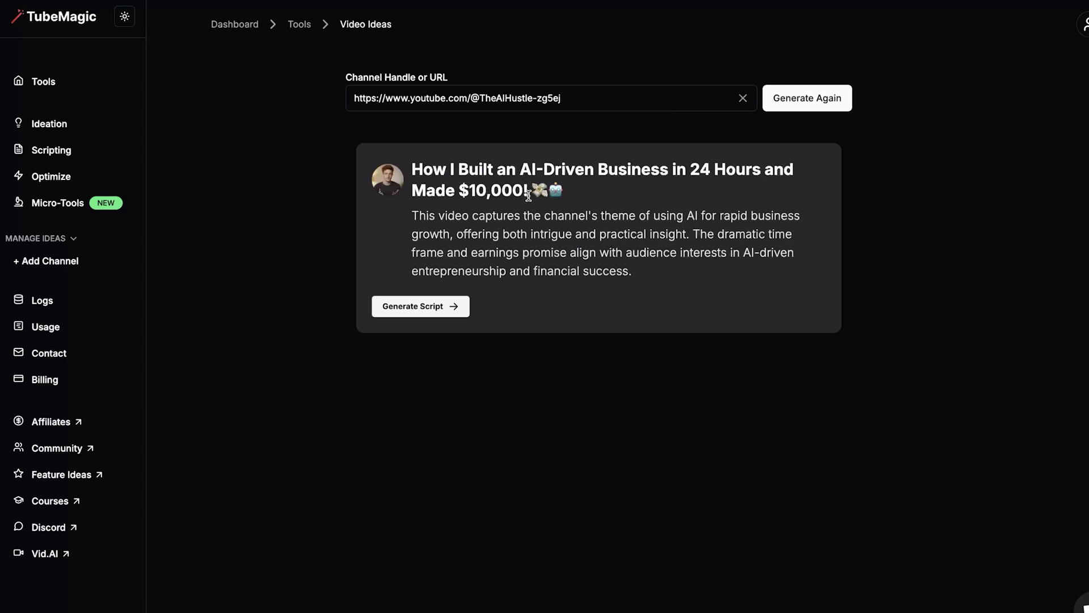
# - Generate two more rounds of viral video idea cards for the channel
pyautogui.click(809, 100)
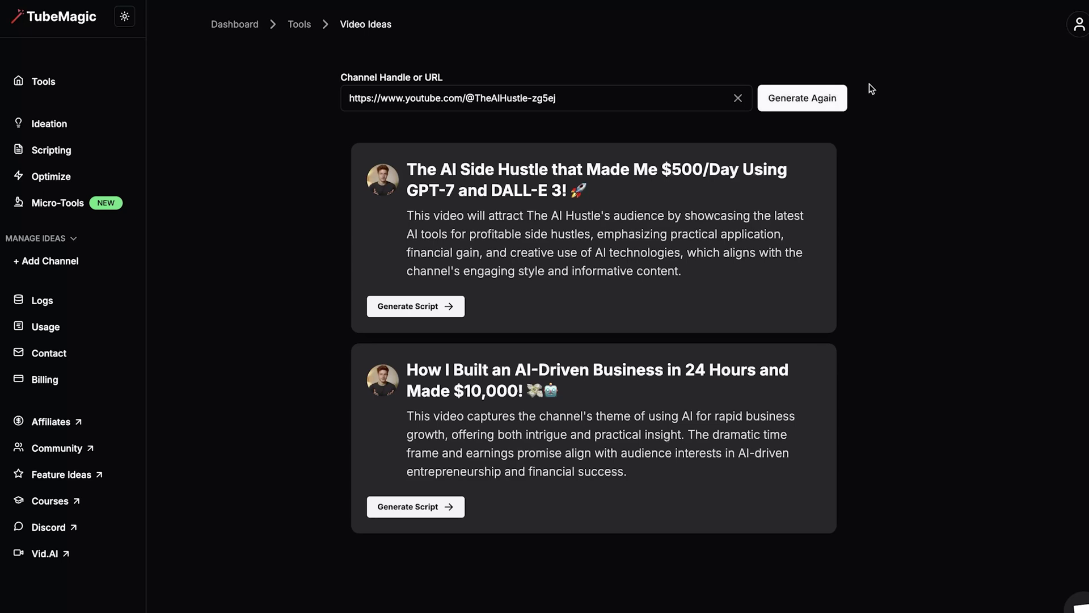
pyautogui.click(812, 102)
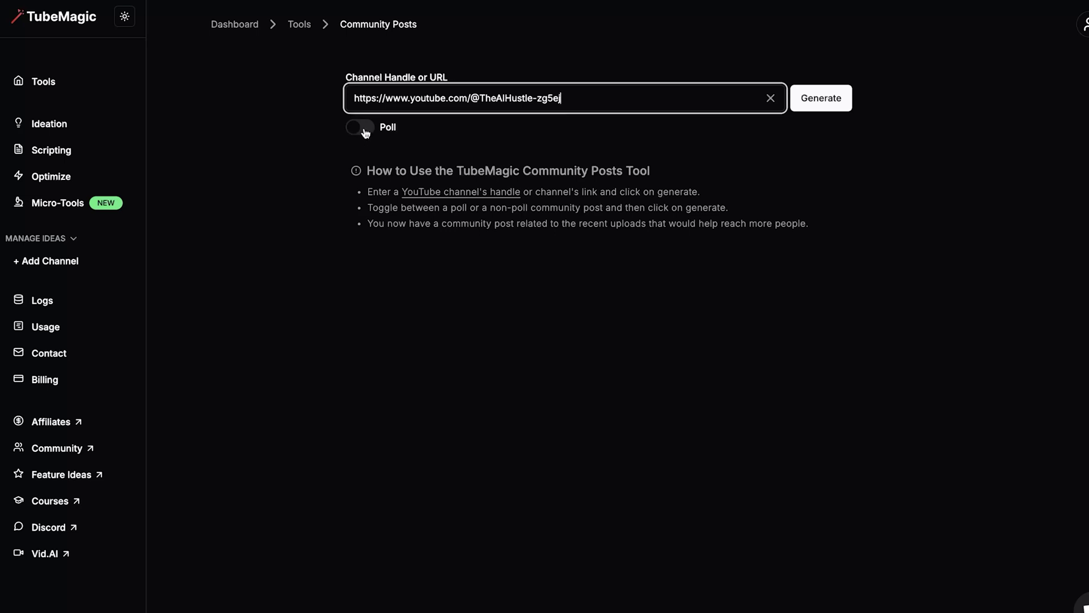
# - Generate a four-option poll post about AI tools for creators and review its answers
pyautogui.click(813, 109)
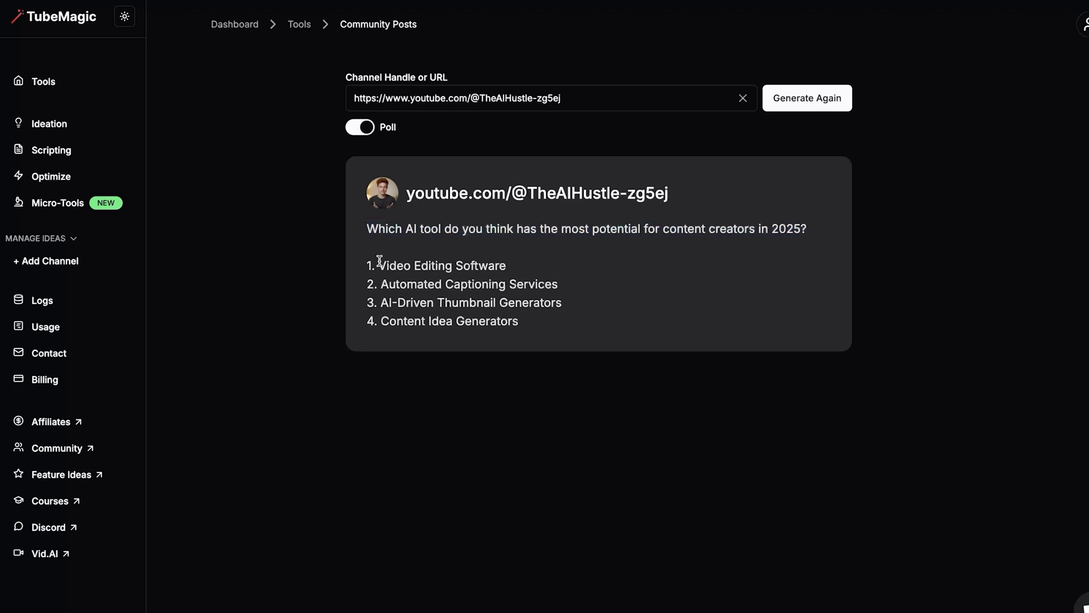
pyautogui.moveTo(380, 261); pyautogui.dragTo(542, 338)
pyautogui.click(542, 315)
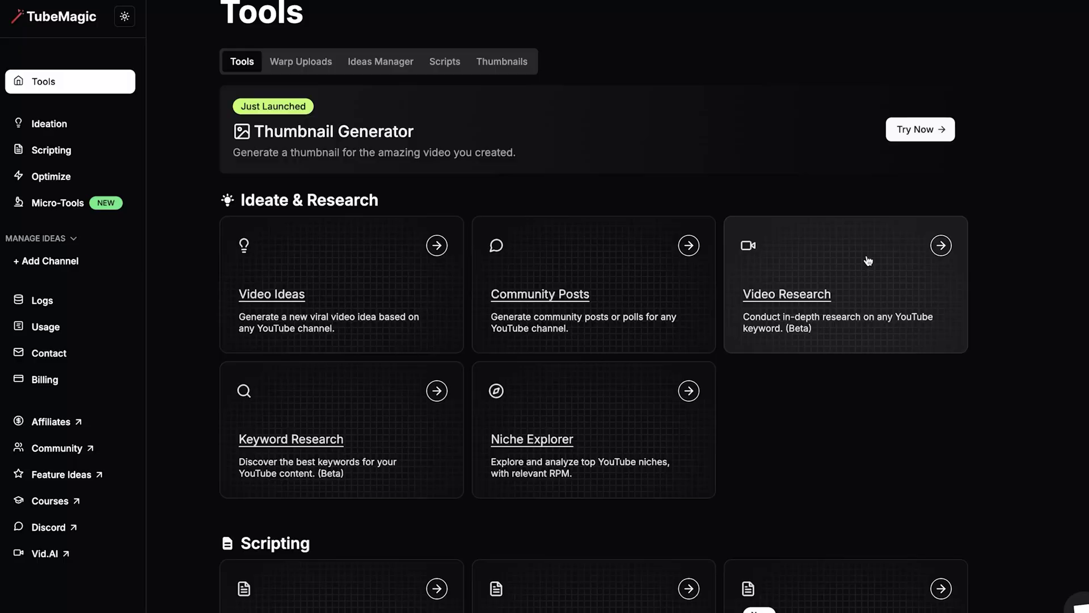
# - Filter 'Youtube Automation with AI' video results to 10–100K views, relevance order, and this week
pyautogui.click(868, 259)
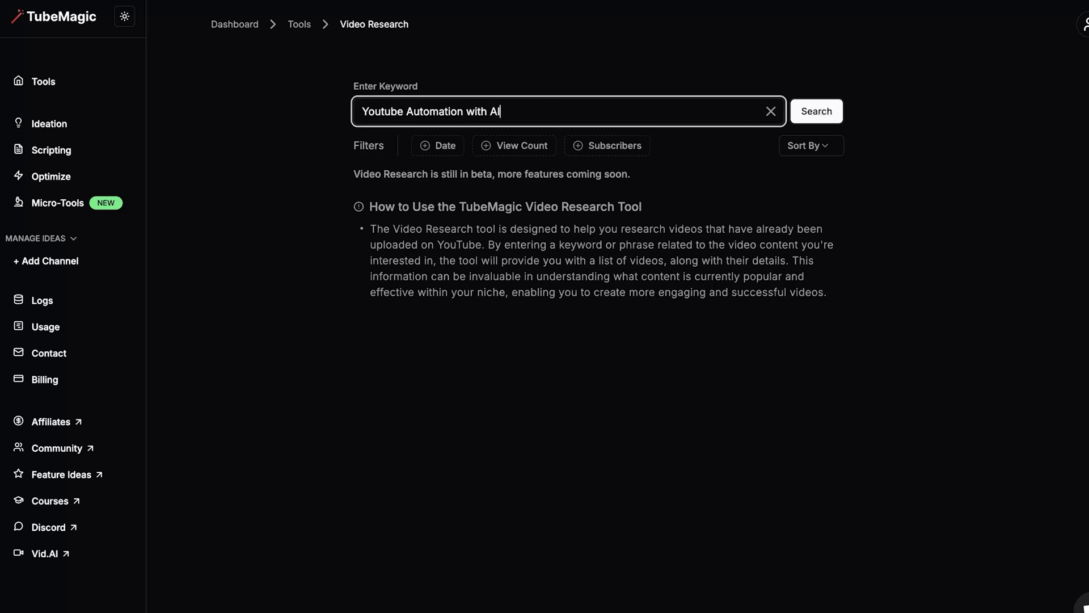
pyautogui.click(487, 148)
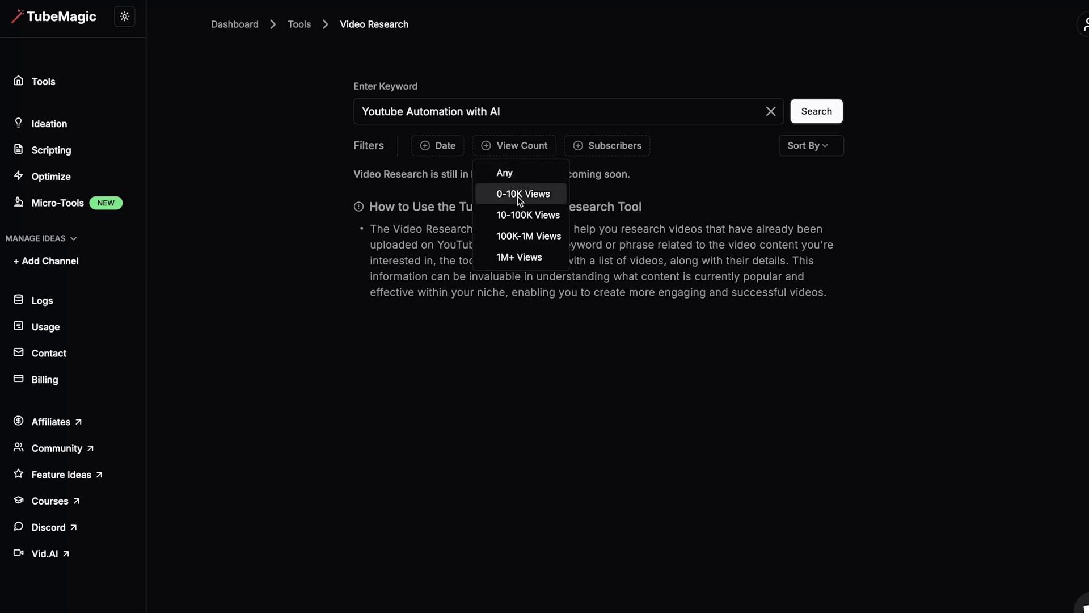
pyautogui.click(520, 218)
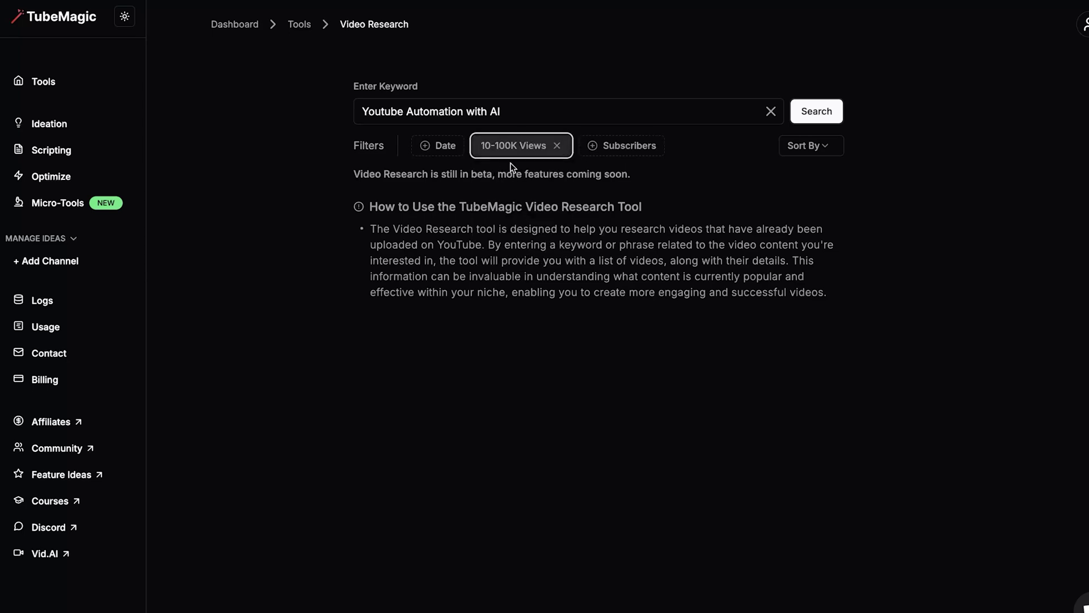
pyautogui.click(809, 151)
pyautogui.click(817, 173)
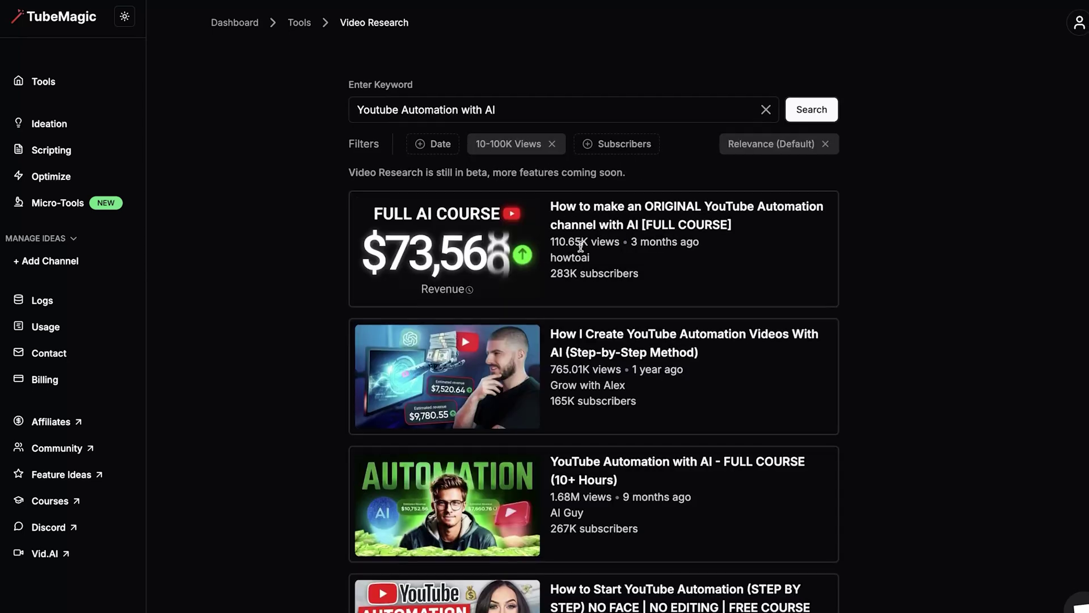
pyautogui.scroll(-1, 577, 364)
pyautogui.scroll(-2, 592, 357)
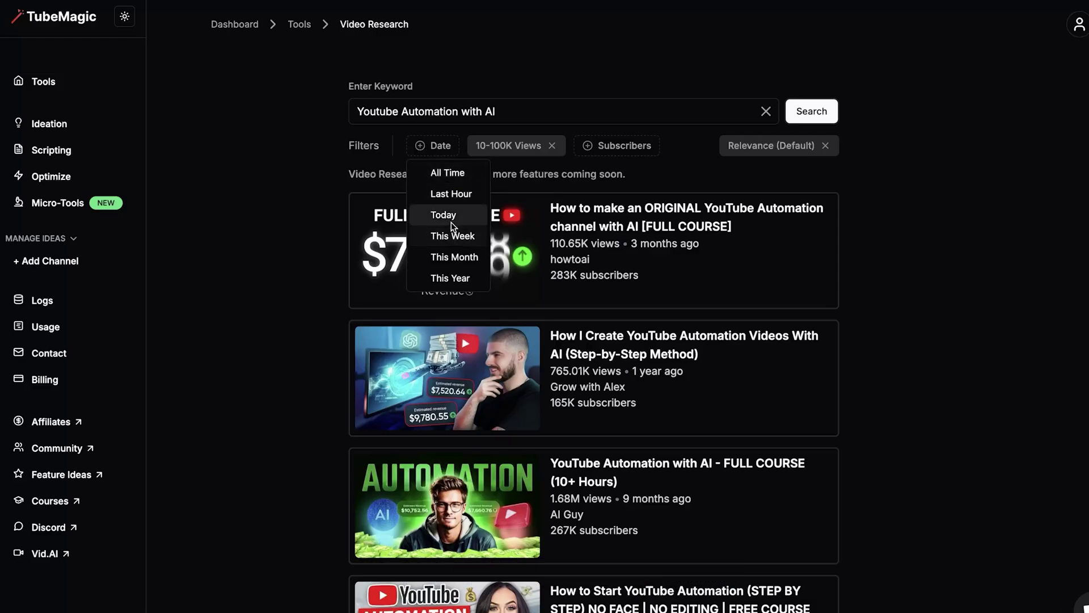
pyautogui.click(452, 235)
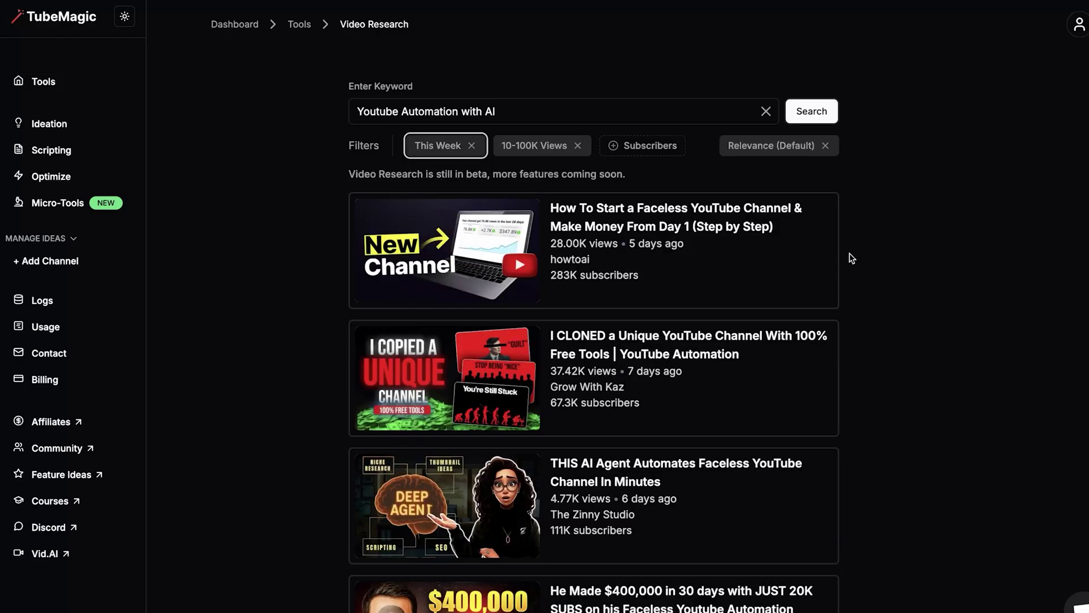
pyautogui.click(687, 246)
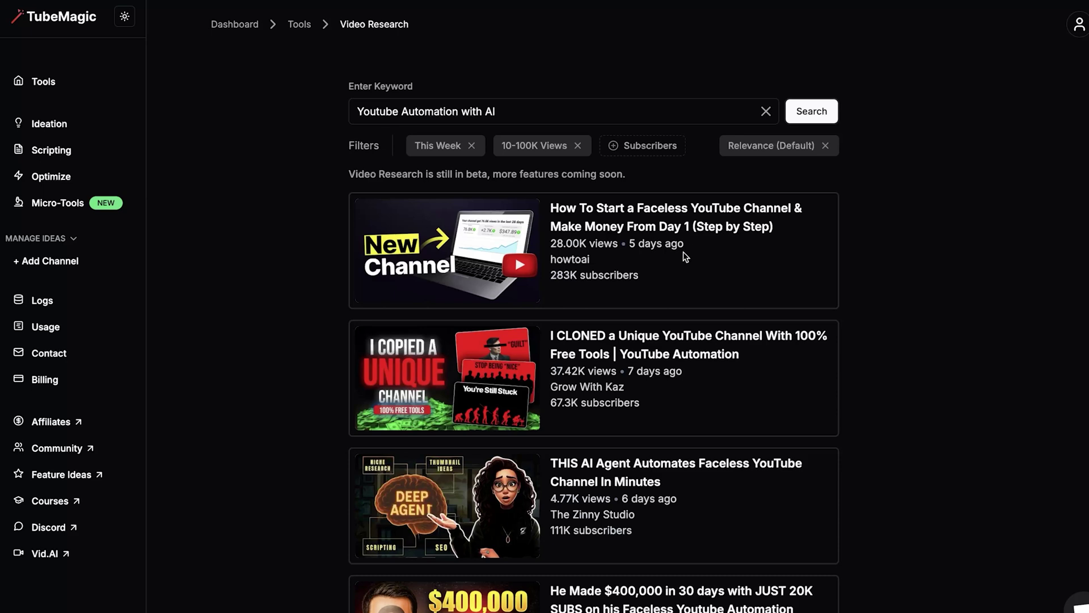
pyautogui.scroll(-2, 658, 292)
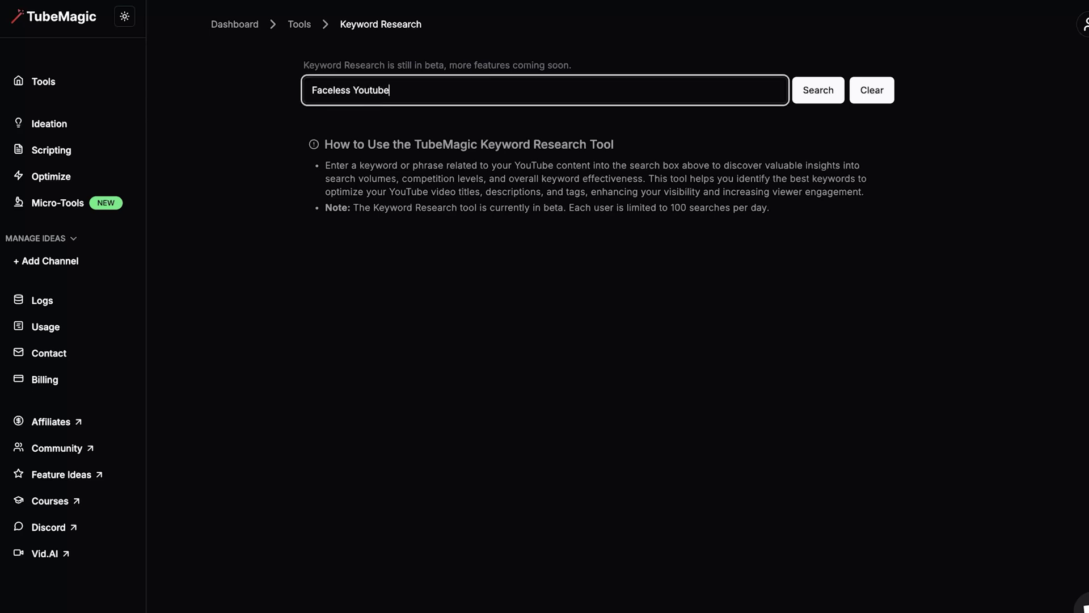
# - Sort 'Faceless Youtube niches' keywords by search volume and competition, then search 'make money with ai'
pyautogui.click(815, 91)
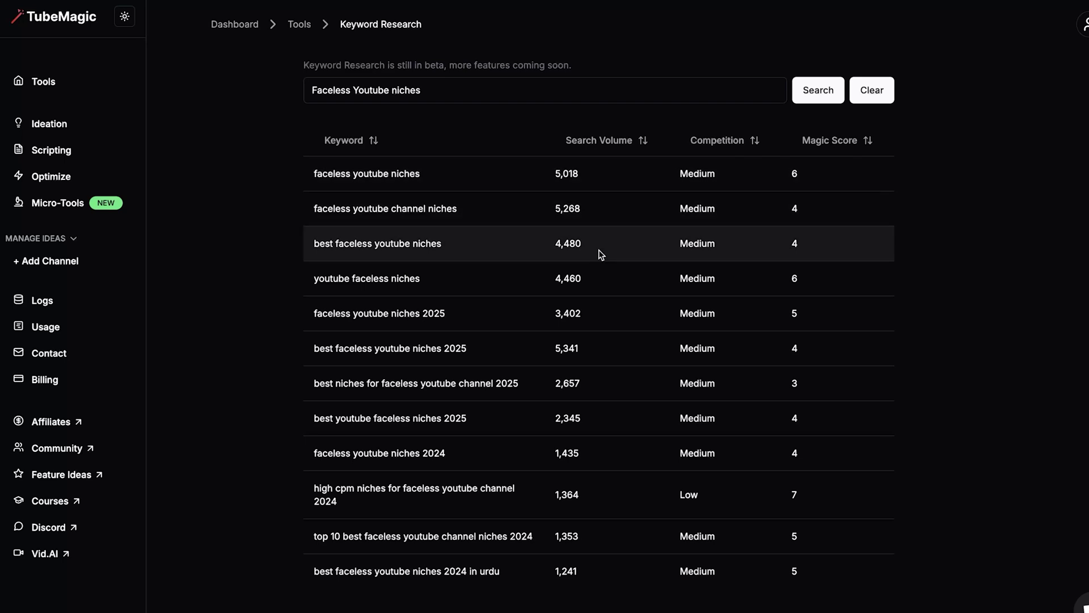
pyautogui.click(610, 144)
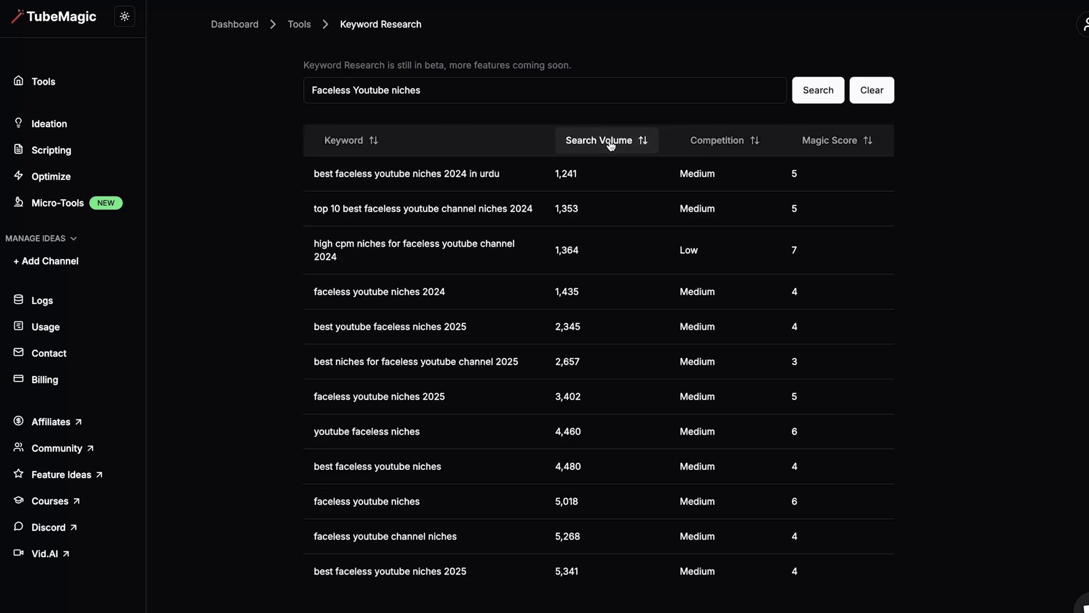
pyautogui.click(610, 146)
pyautogui.click(707, 146)
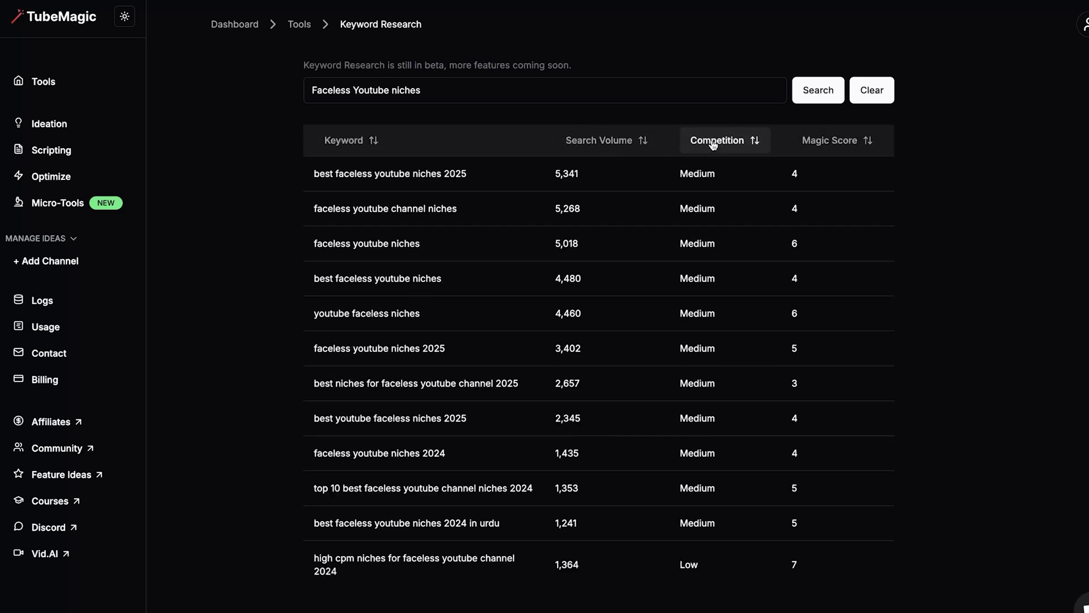
pyautogui.click(716, 146)
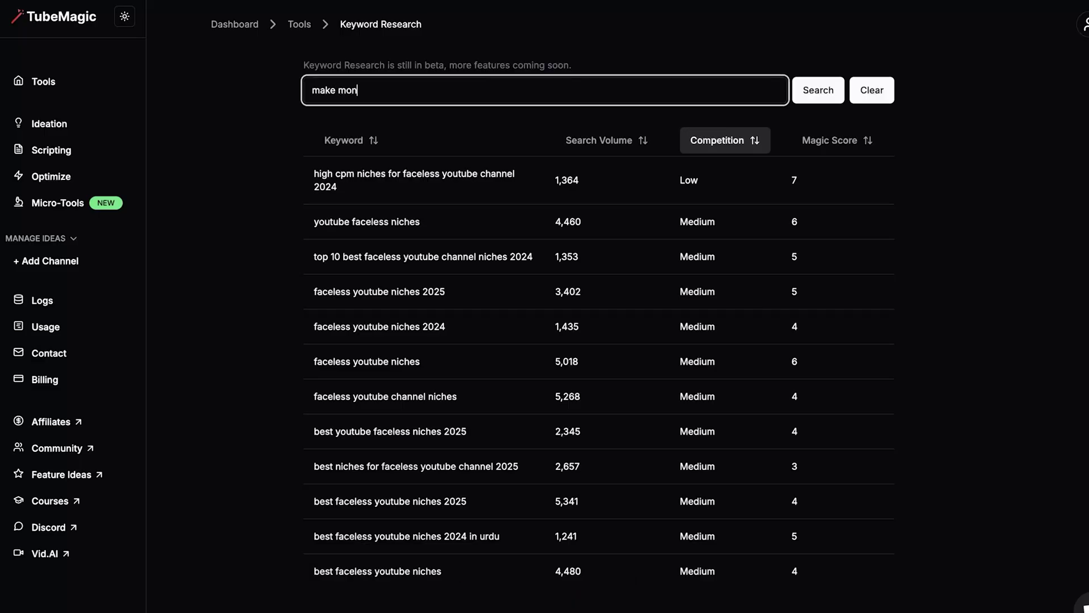
pyautogui.press('Return')
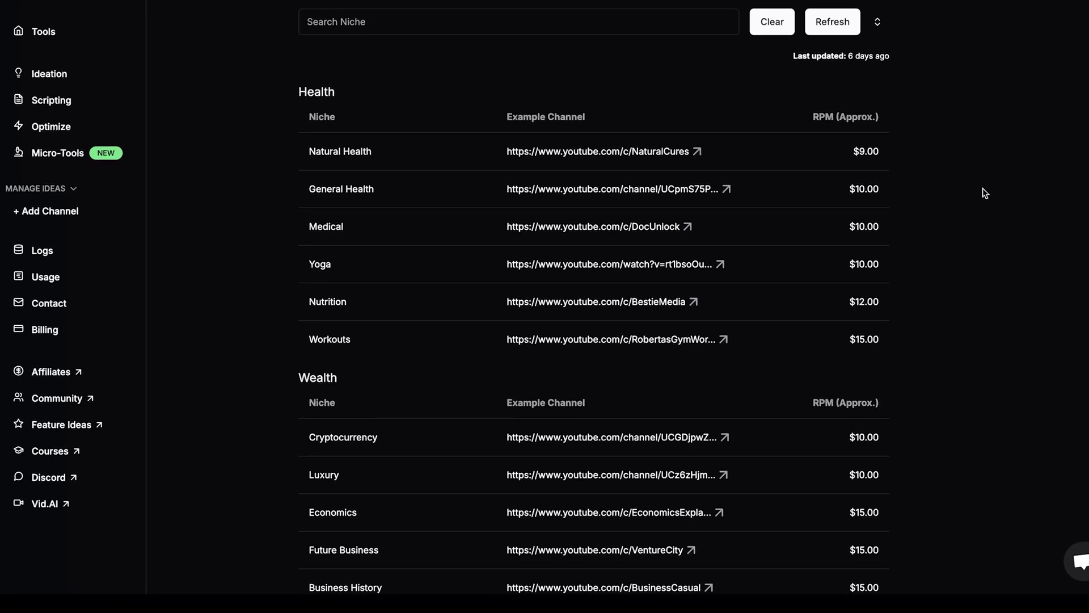
pyautogui.write('Make money')
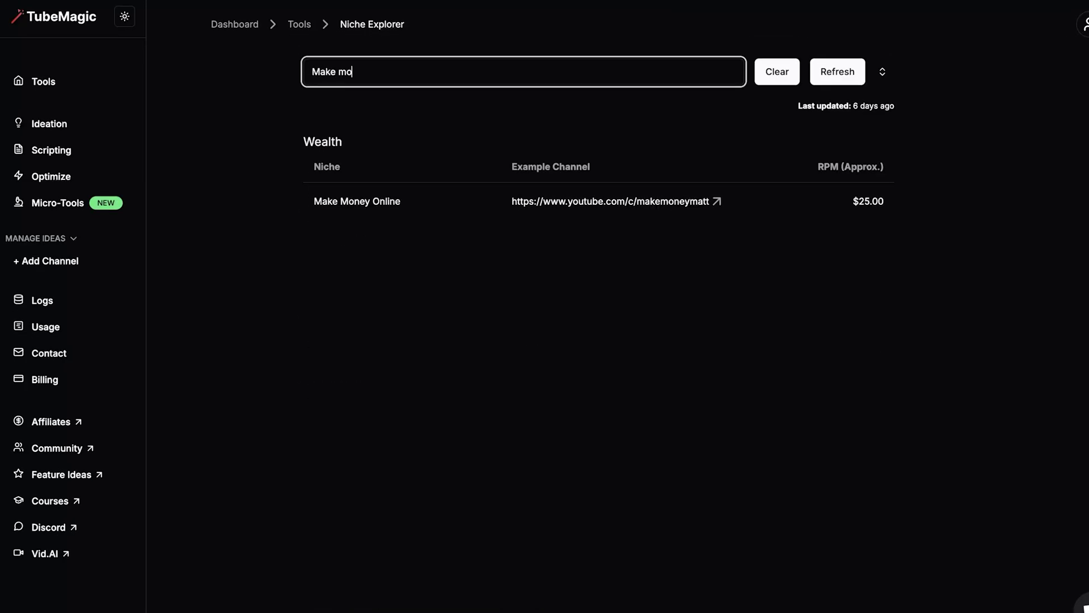
# - Sort Niche Explorer by approximate RPM, descending, putting Real Estate at $29 on top
pyautogui.moveTo(314, 200); pyautogui.dragTo(774, 208)
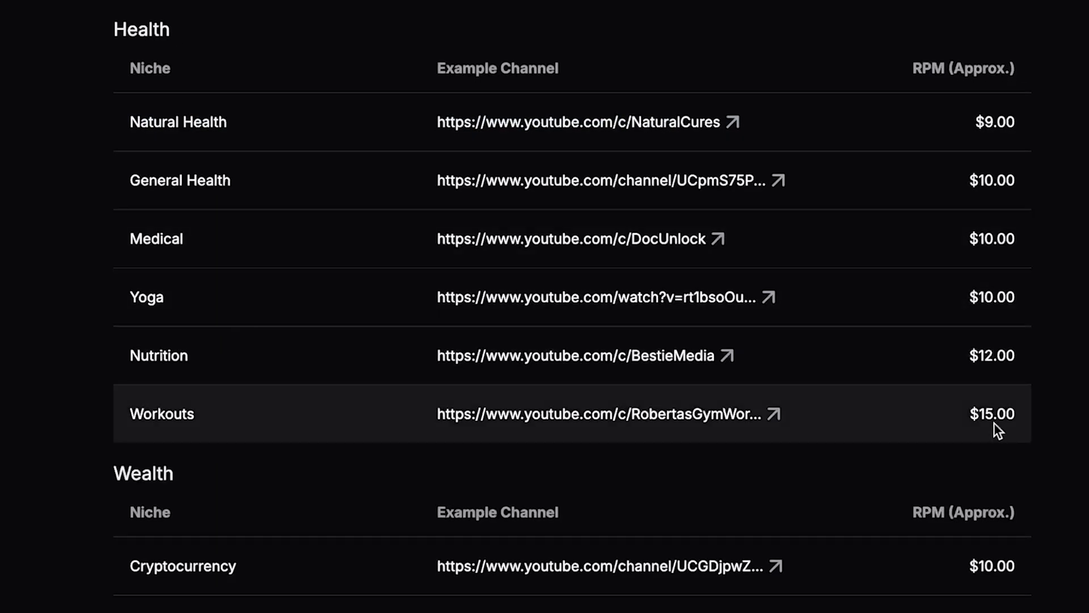
pyautogui.scroll(-3, 943, 460)
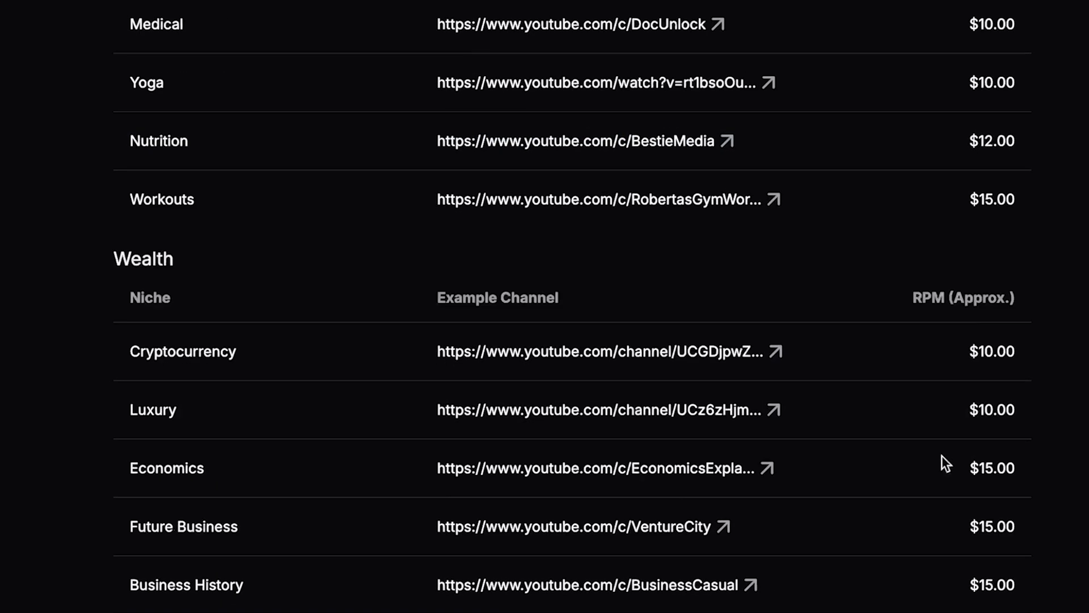
pyautogui.scroll(-3, 982, 271)
pyautogui.scroll(-5, 965, 281)
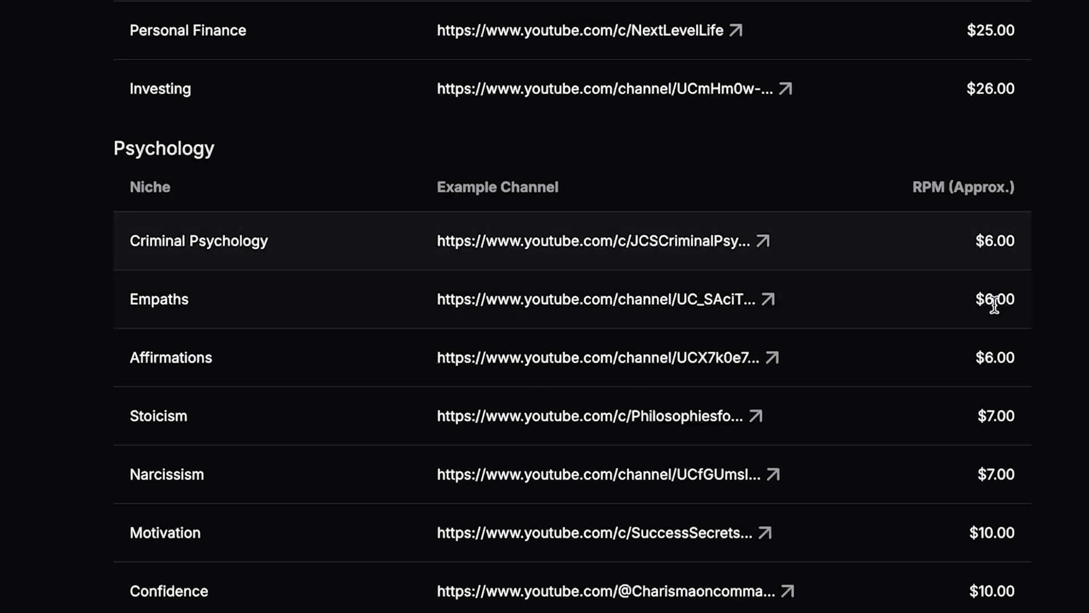
pyautogui.scroll(4, 993, 300)
pyautogui.scroll(-7, 911, 215)
pyautogui.scroll(5, 912, 215)
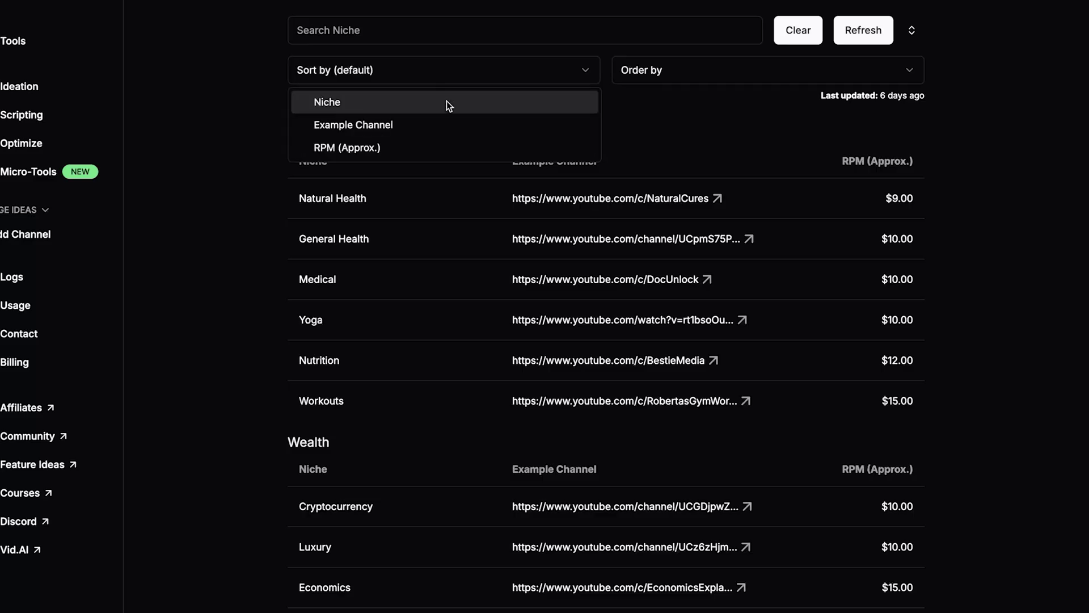
pyautogui.click(382, 145)
pyautogui.click(747, 77)
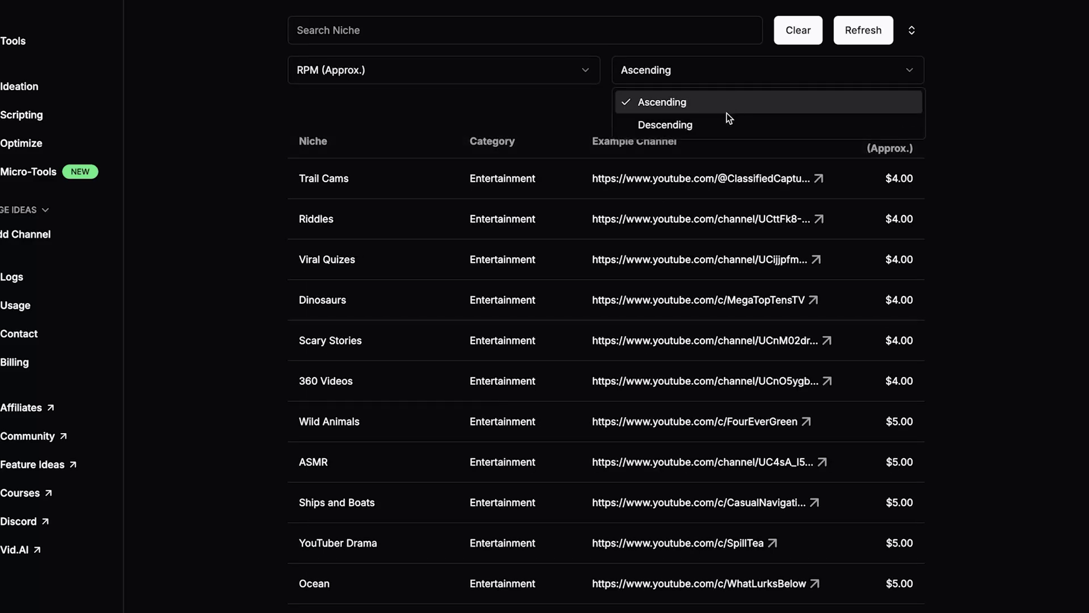
pyautogui.click(722, 124)
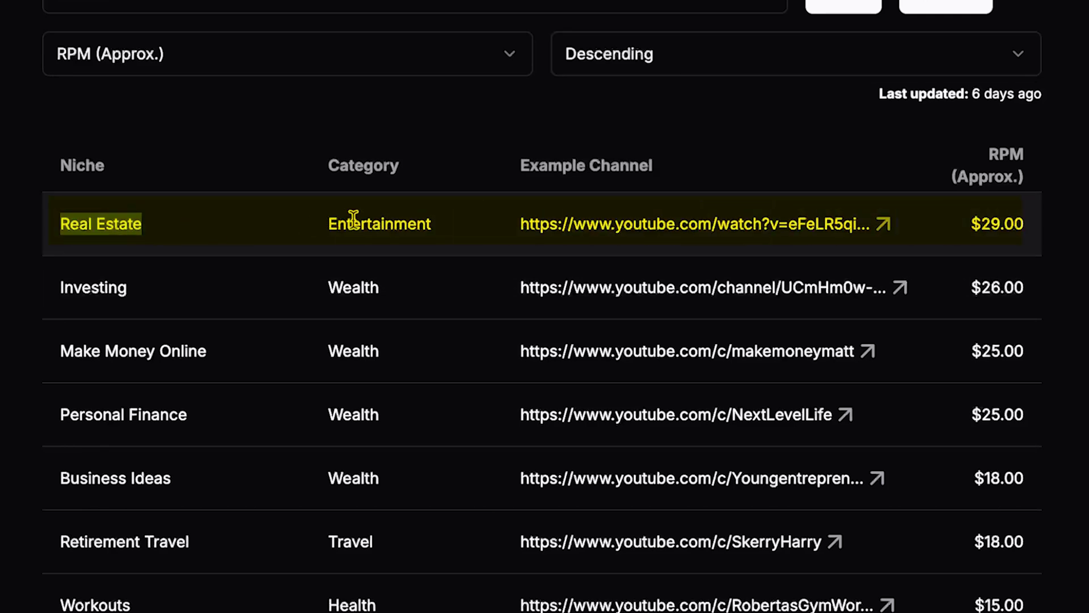
pyautogui.click(854, 8)
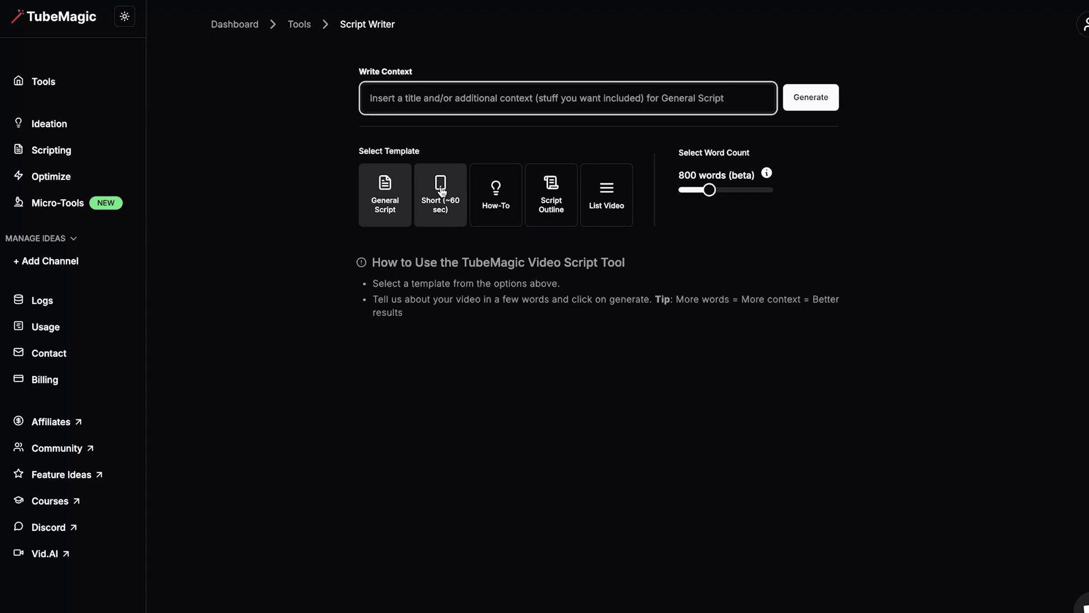
# - Try script templates, raise the word count, and generate the 1,265-word faceless-channel General Script
pyautogui.click(502, 205)
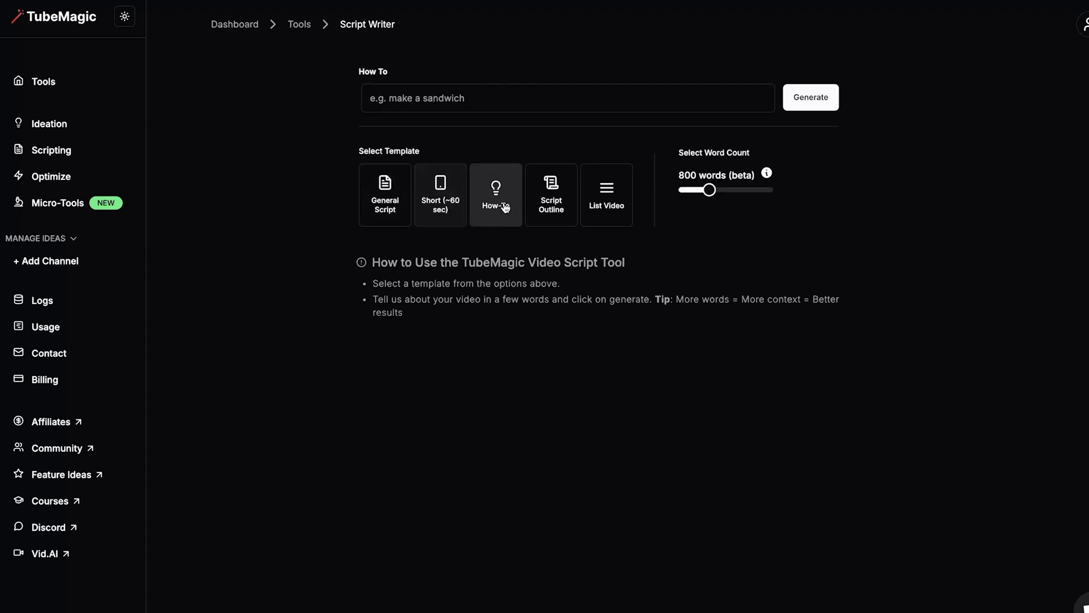
pyautogui.click(598, 203)
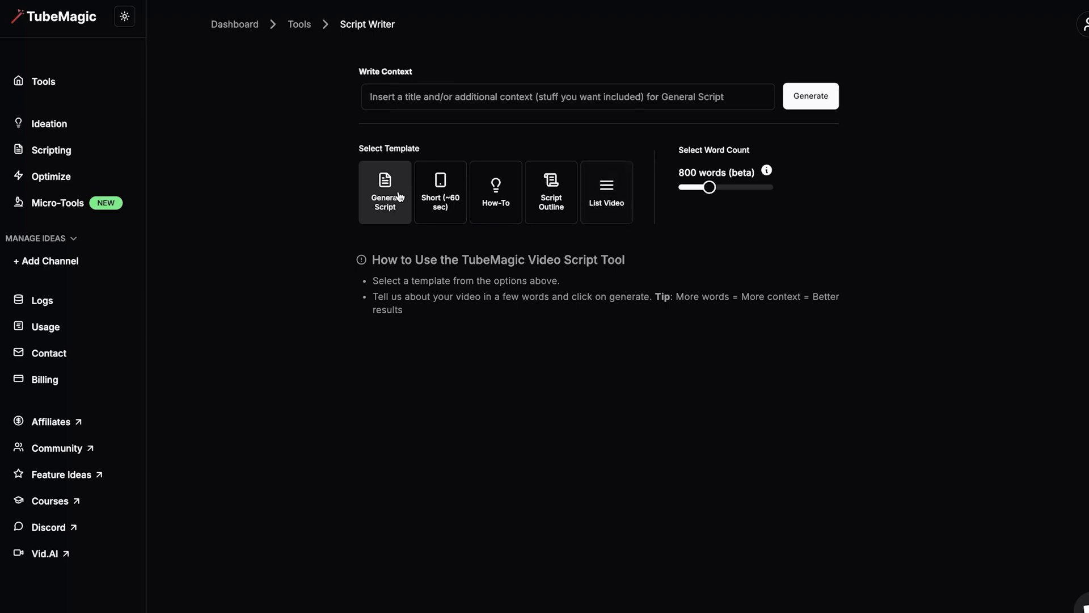
pyautogui.moveTo(712, 189); pyautogui.dragTo(723, 191)
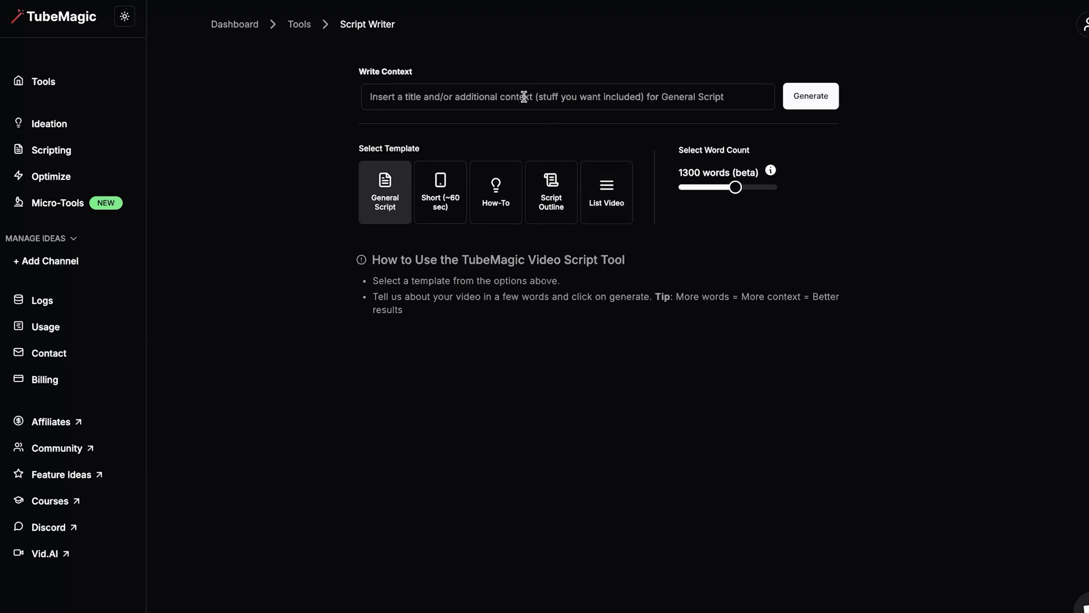
pyautogui.click(524, 96)
pyautogui.write('How to star')
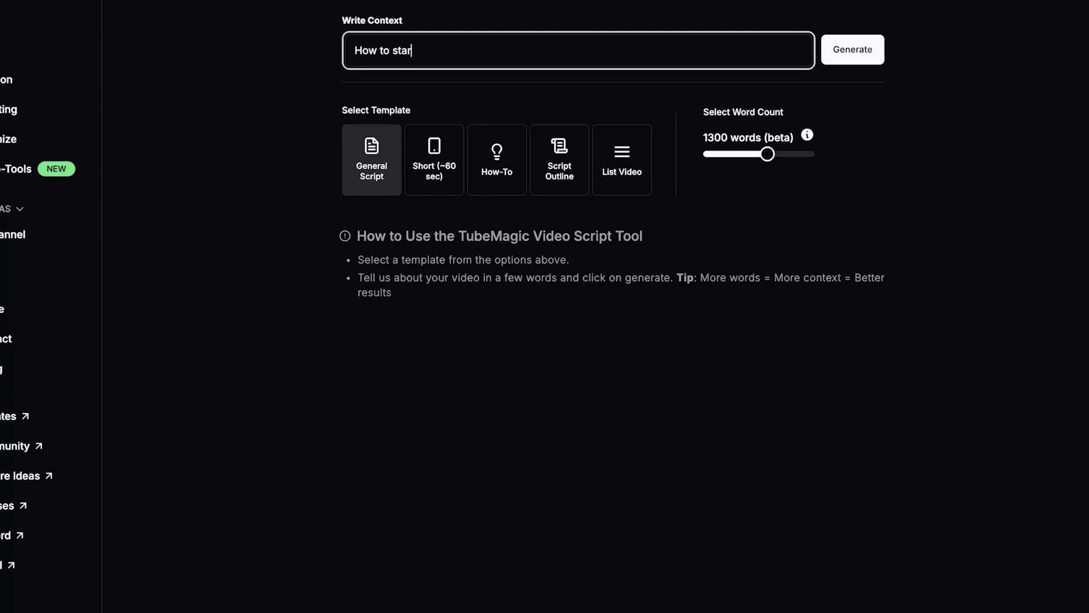
pyautogui.write('I')
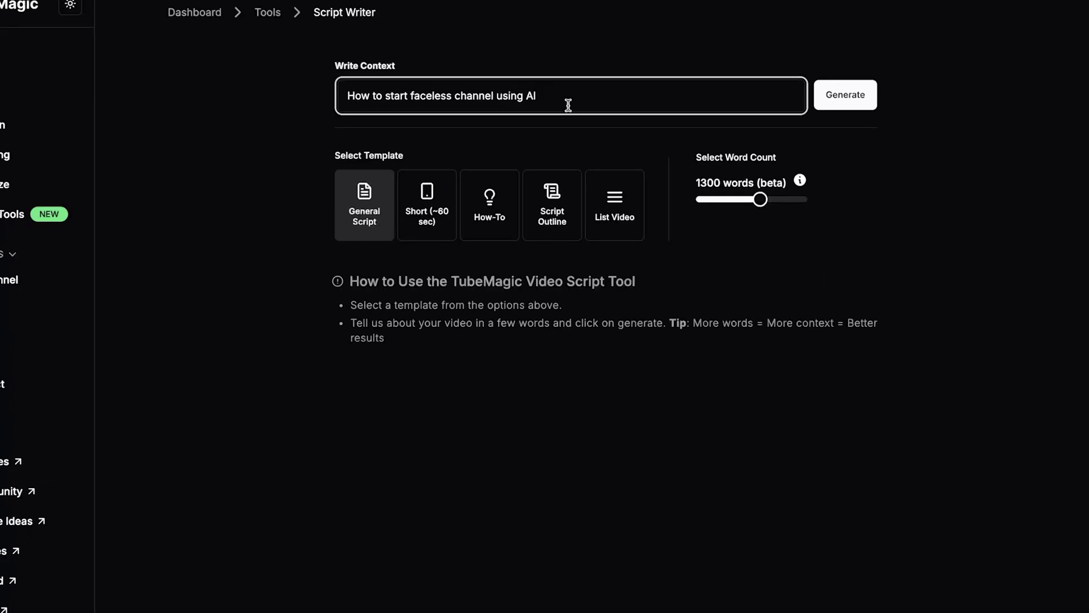
pyautogui.click(833, 110)
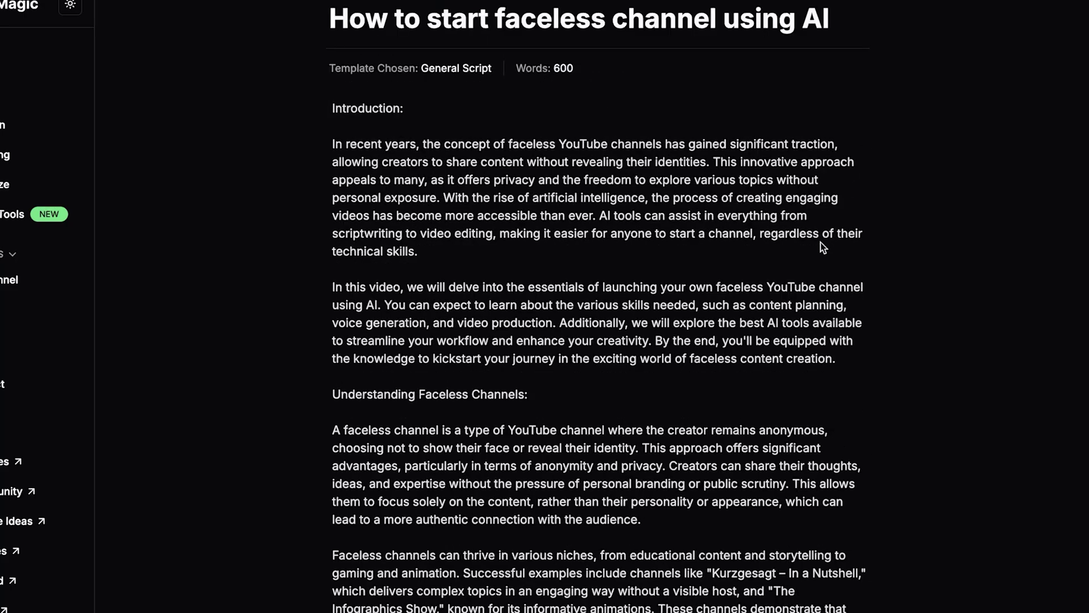
pyautogui.scroll(-5, 900, 300)
pyautogui.scroll(-4, 900, 300)
pyautogui.scroll(-2, 900, 300)
pyautogui.scroll(-2, 901, 301)
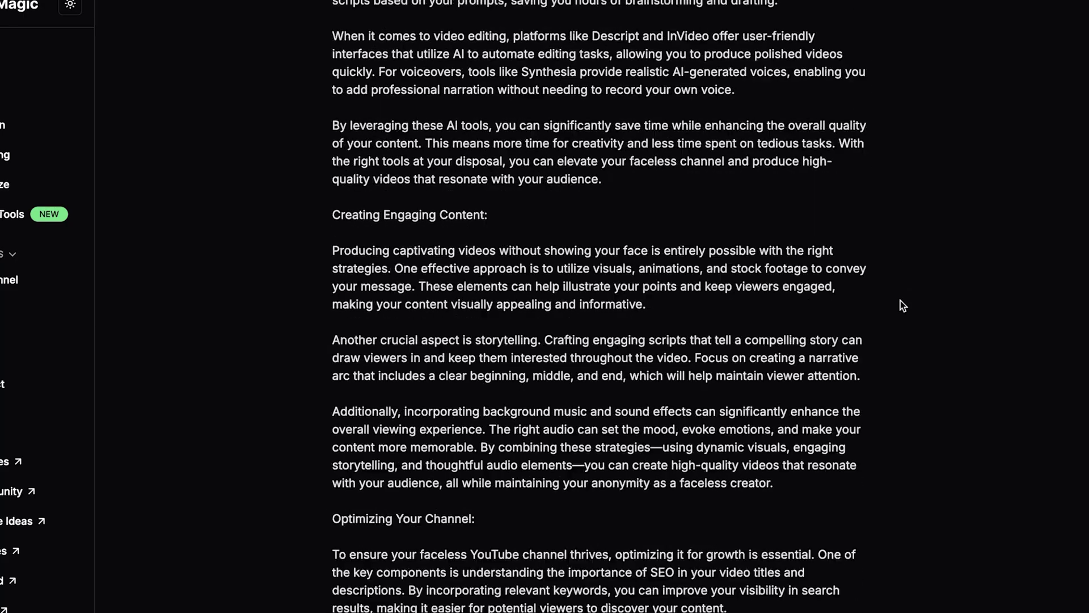
pyautogui.scroll(12, 901, 301)
pyautogui.scroll(-15, 925, 311)
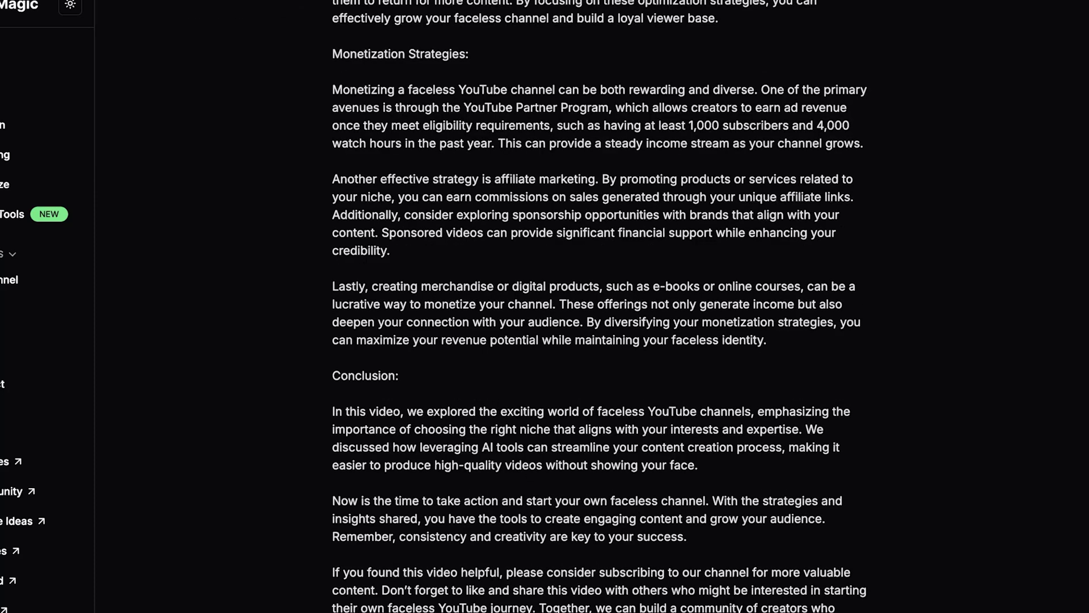
pyautogui.scroll(2, 620, 479)
pyautogui.scroll(15, 558, 160)
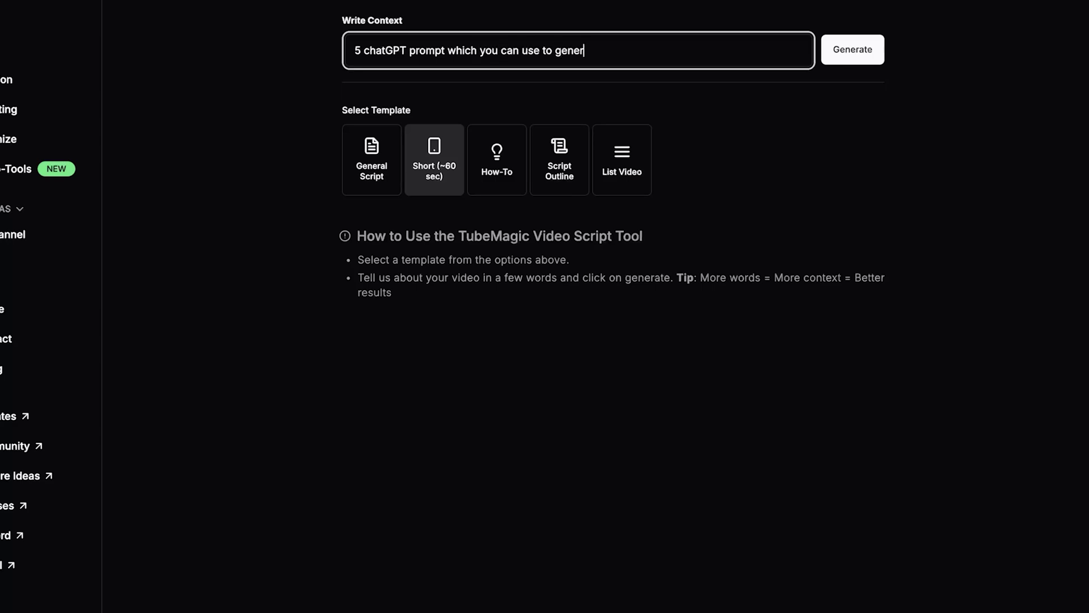
pyautogui.write('video script')
# - Generate the 151-word Short script on five ChatGPT prompts and review its text
pyautogui.click(864, 95)
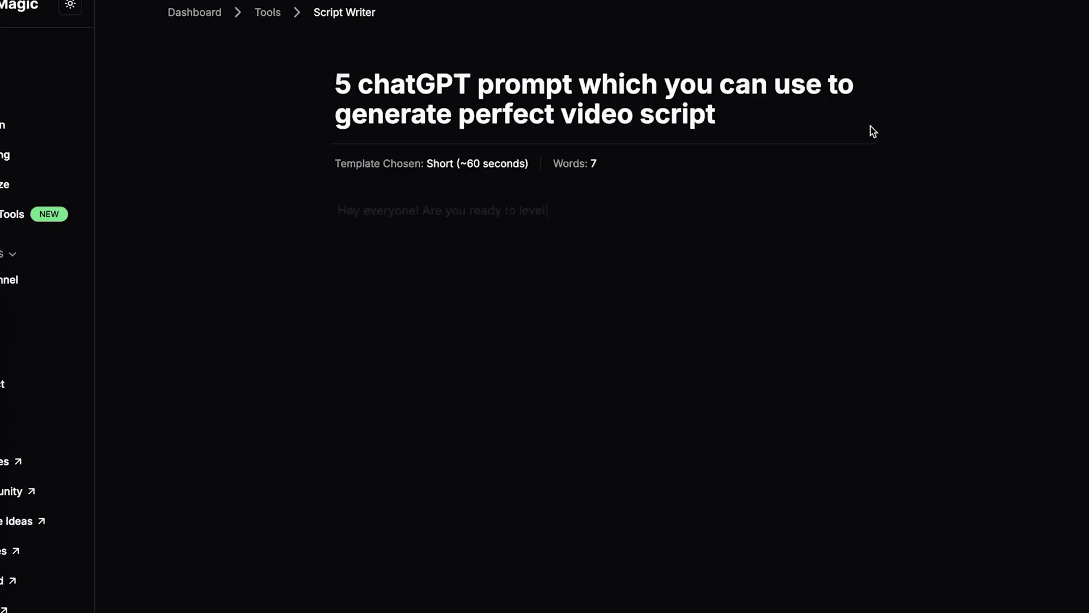
pyautogui.moveTo(340, 206); pyautogui.dragTo(795, 383)
pyautogui.click(339, 206)
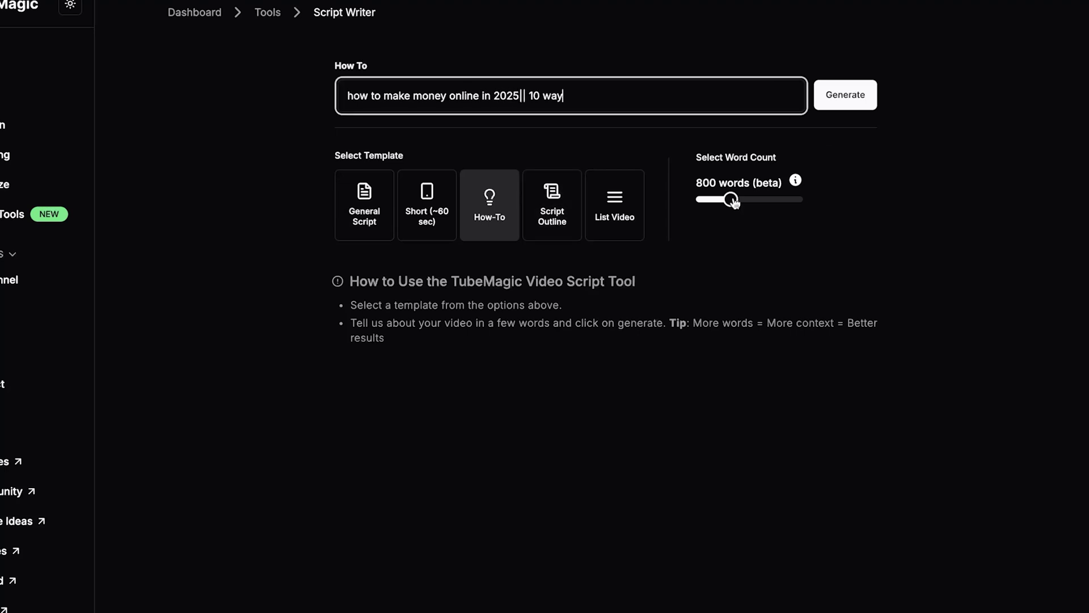
# - Generate the How-To script on making money online in 2025
pyautogui.click(845, 95)
pyautogui.scroll(-5, 706, 272)
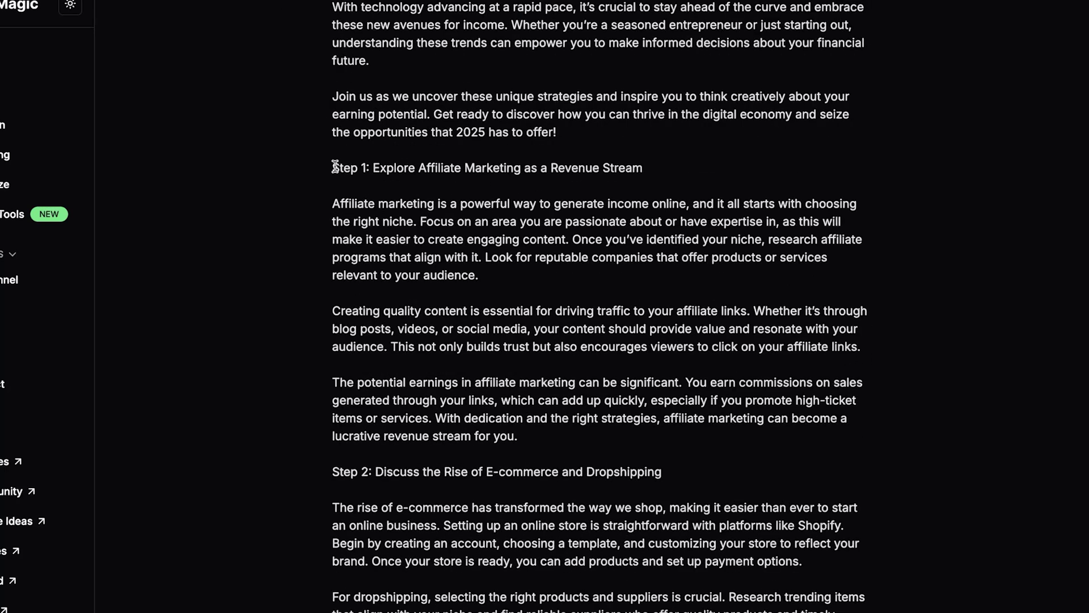
pyautogui.scroll(-3, 336, 168)
pyautogui.scroll(-4, 443, 475)
pyautogui.scroll(-6, 396, 462)
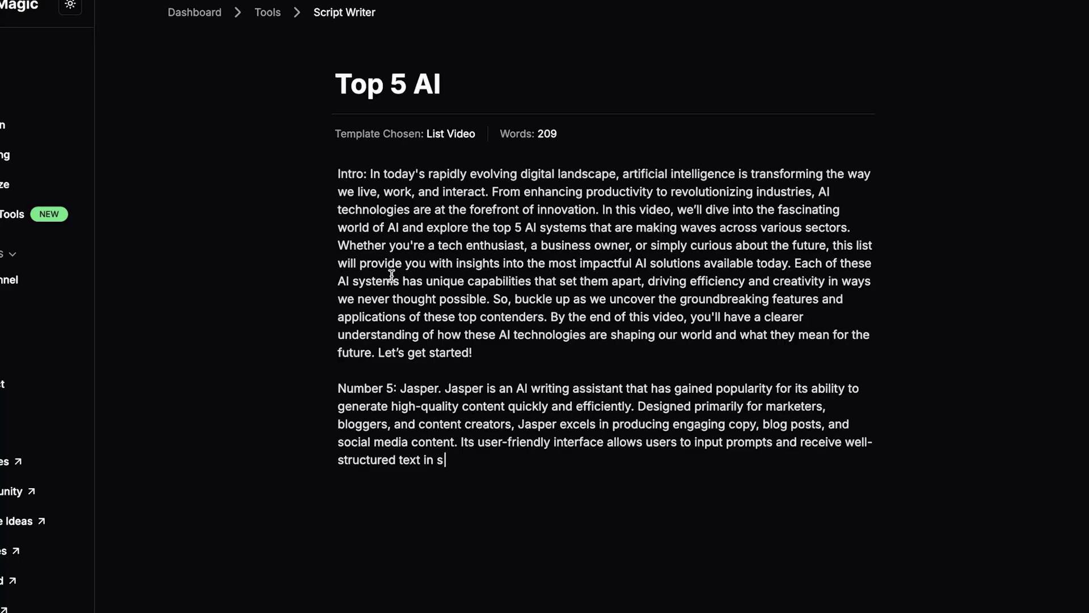
pyautogui.scroll(-2, 477, 352)
pyautogui.scroll(-5, 410, 528)
pyautogui.scroll(1, 579, 400)
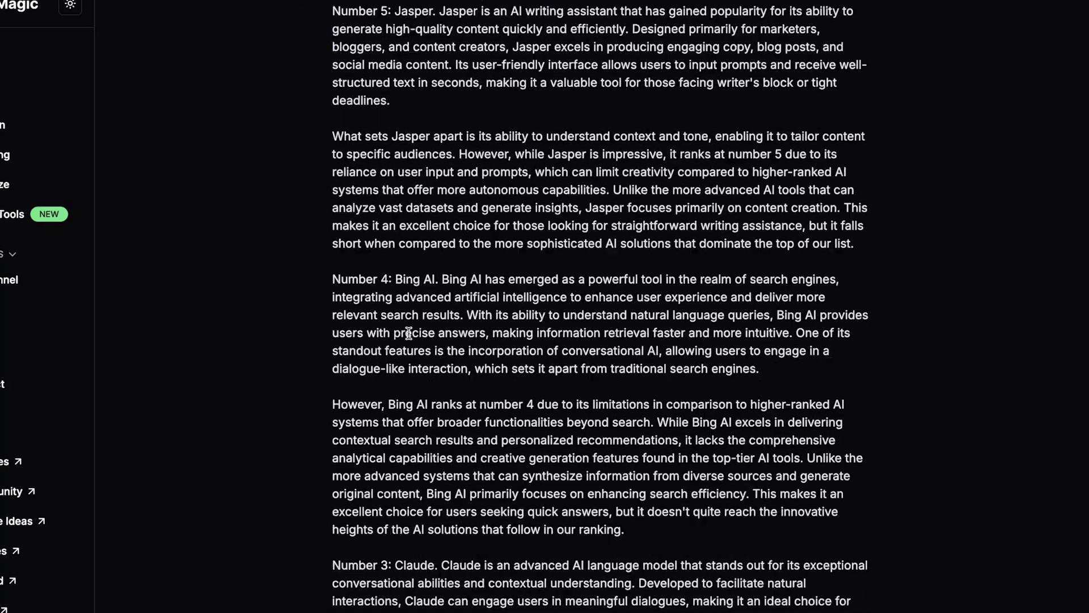
pyautogui.scroll(-6, 647, 417)
pyautogui.scroll(-1, 724, 441)
pyautogui.scroll(-5, 716, 417)
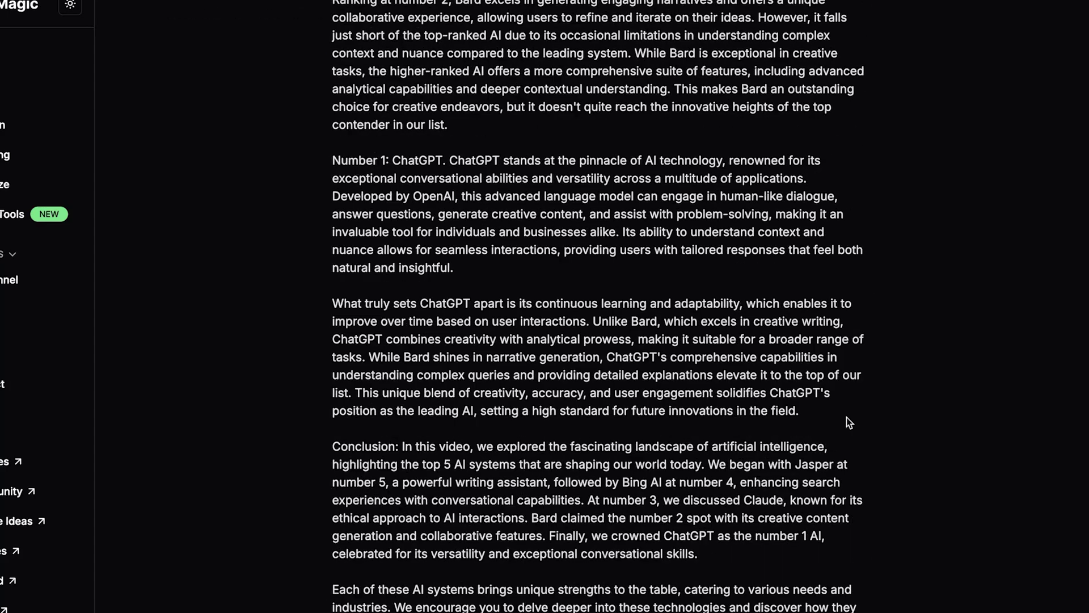
pyautogui.scroll(-1, 883, 326)
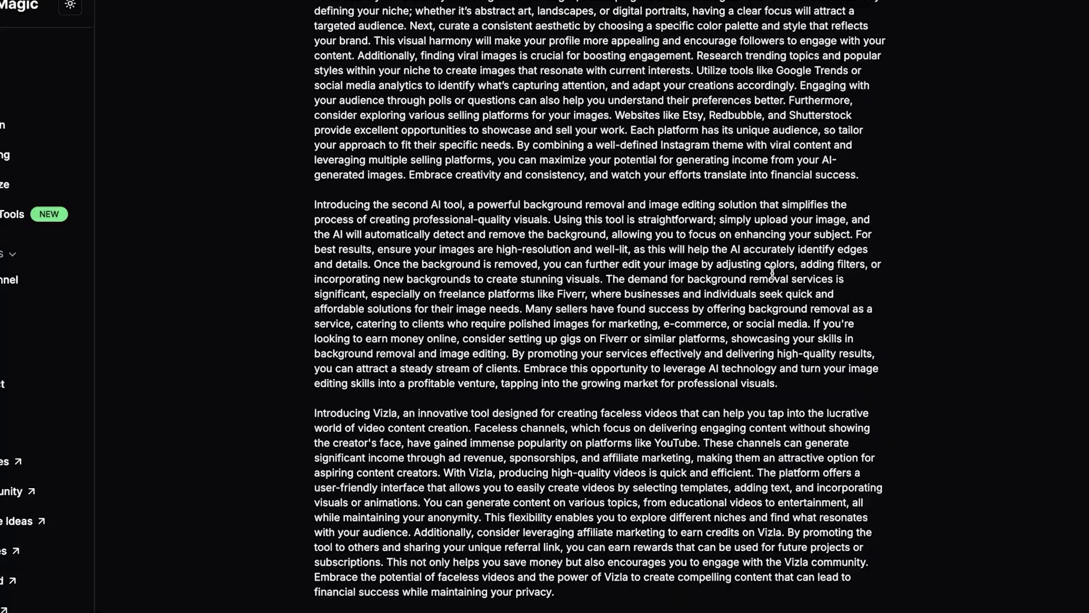
pyautogui.scroll(10, 770, 272)
pyautogui.scroll(3, 775, 276)
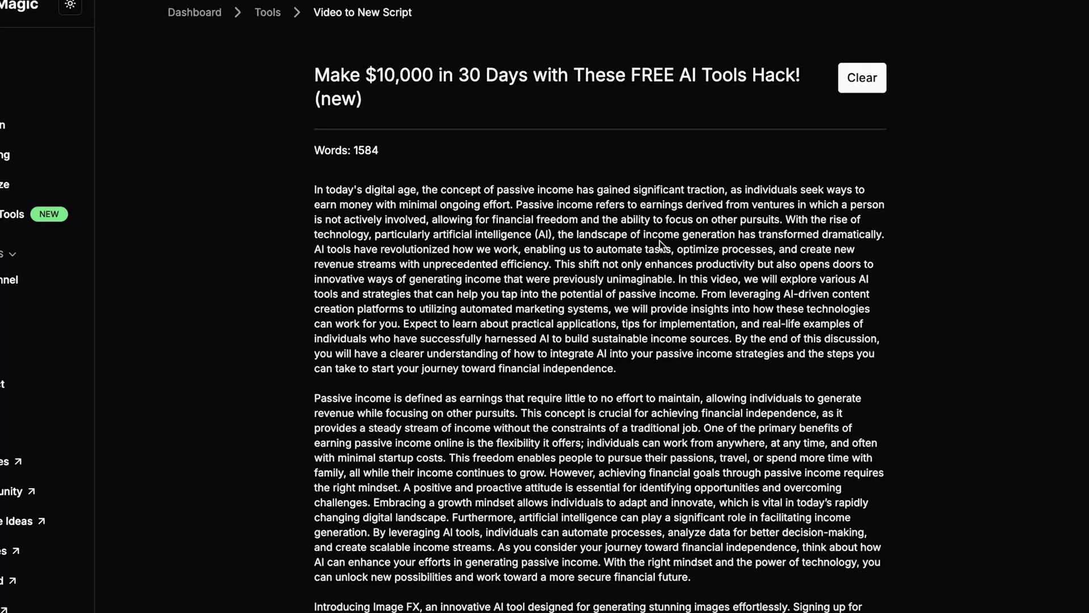
pyautogui.scroll(10, 608, 231)
pyautogui.scroll(3, 667, 247)
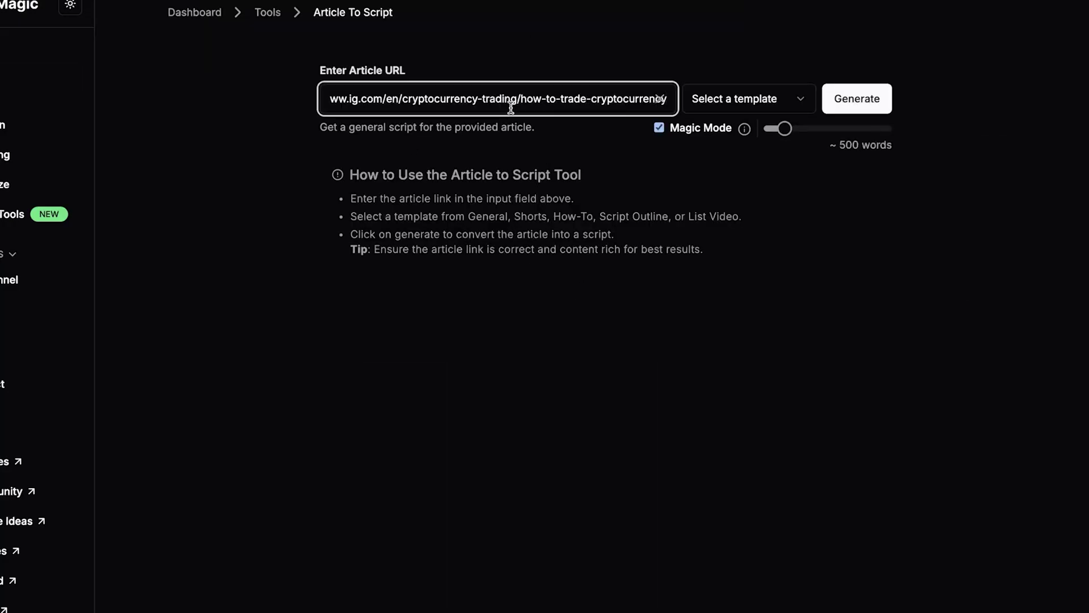
# - Generate a 1,262-word 'How to' script from the cryptocurrency-trading article
pyautogui.click(736, 100)
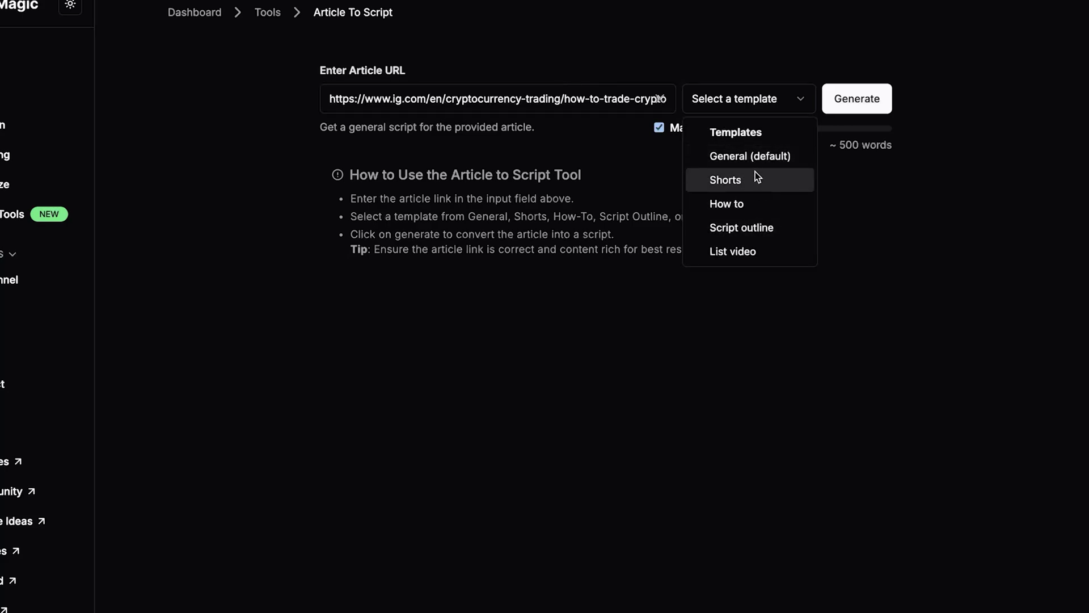
pyautogui.click(741, 210)
pyautogui.click(856, 97)
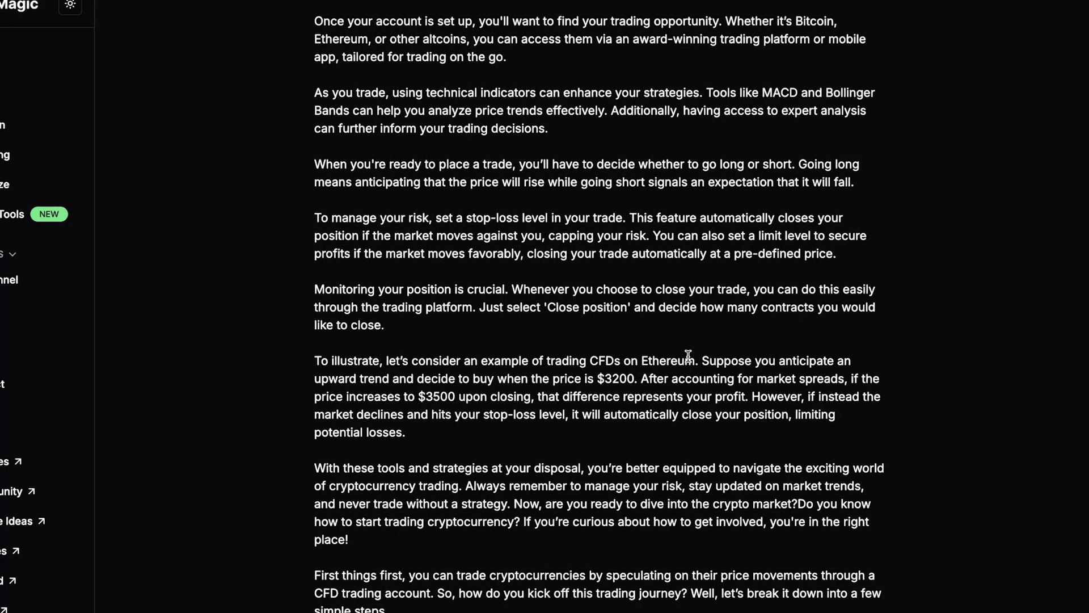
pyautogui.scroll(10, 683, 273)
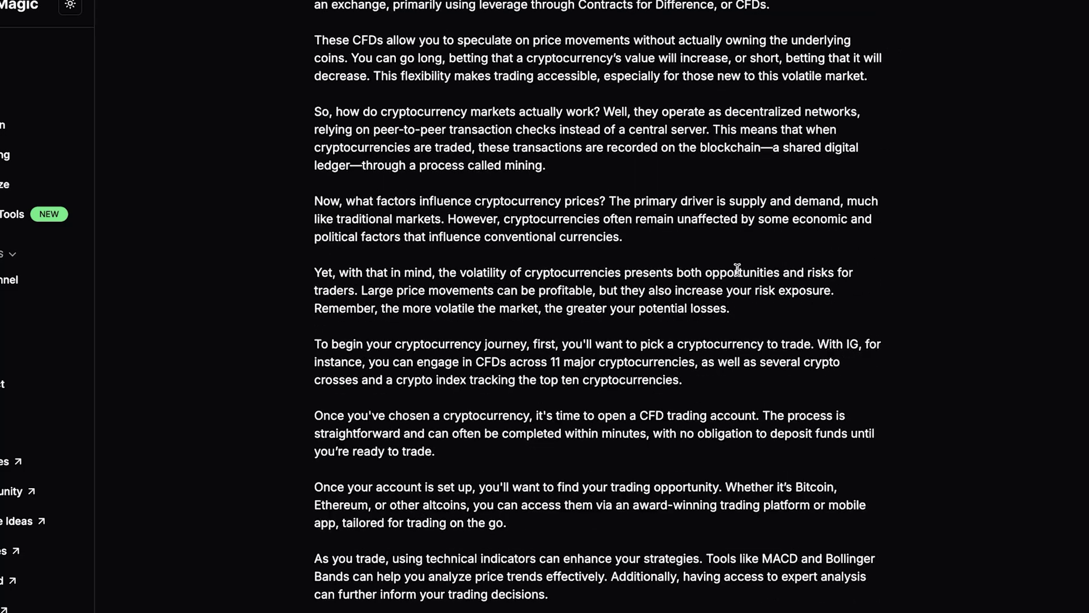
pyautogui.scroll(2, 737, 267)
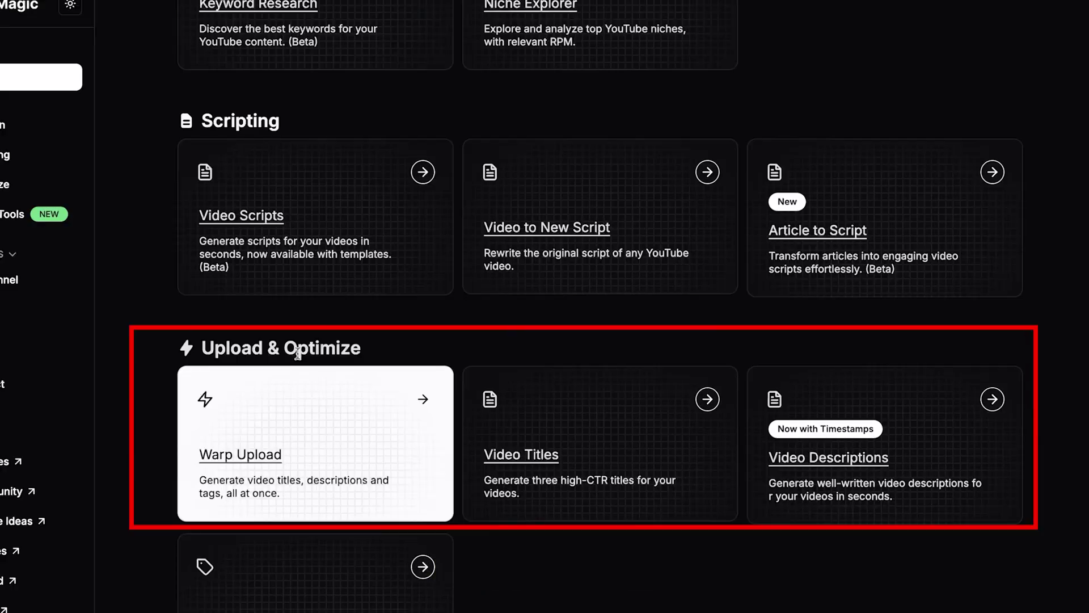
# - Generate titles, description and tags in Warp Upload from the CapCut/Filmora content text
pyautogui.click(338, 438)
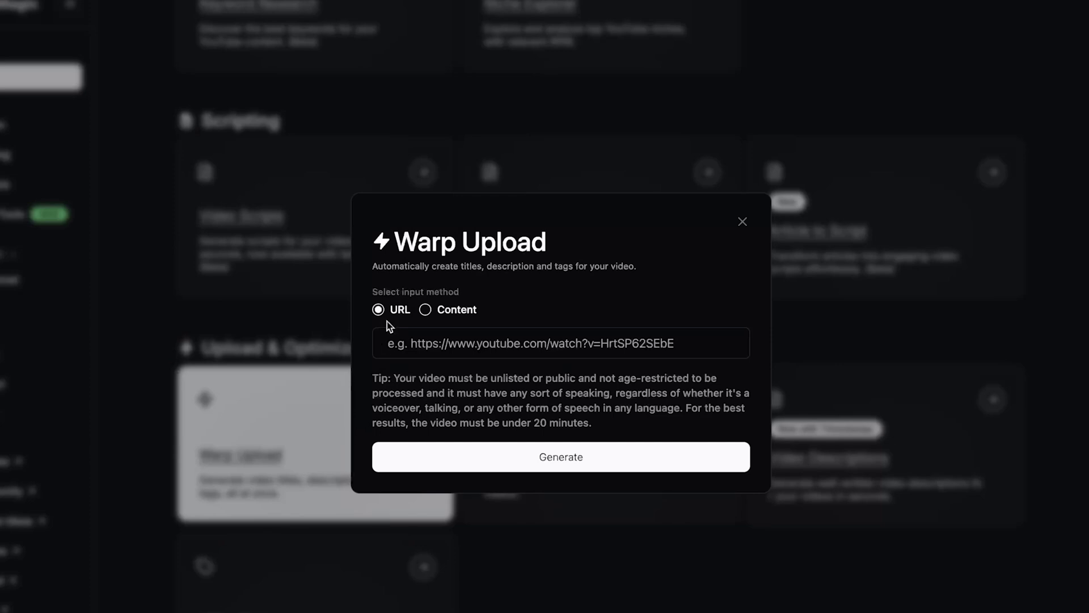
pyautogui.moveTo(393, 379); pyautogui.dragTo(519, 382)
pyautogui.click(426, 312)
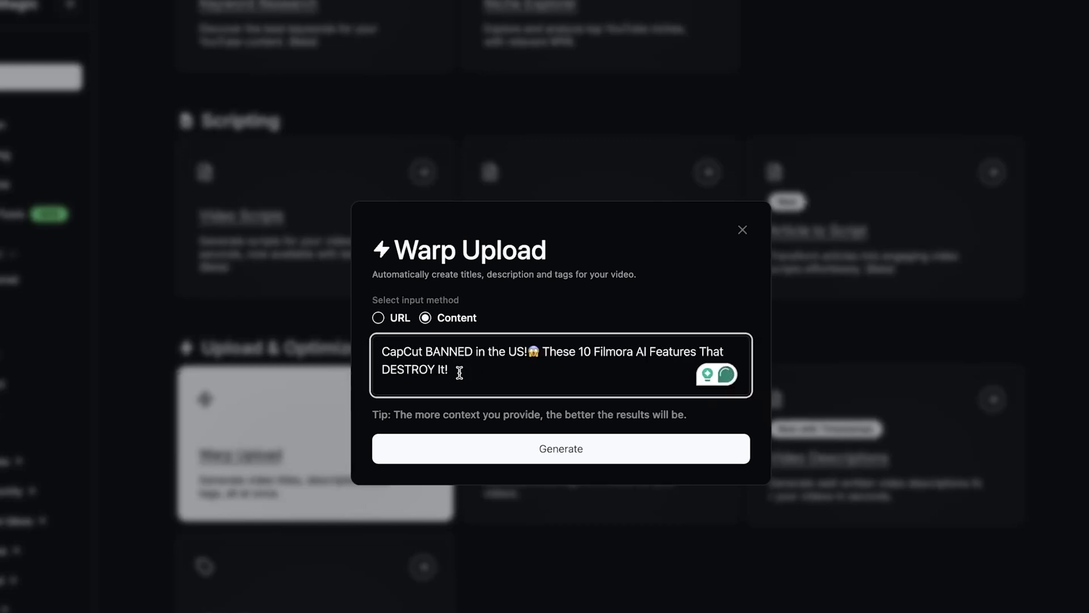
pyautogui.click(516, 450)
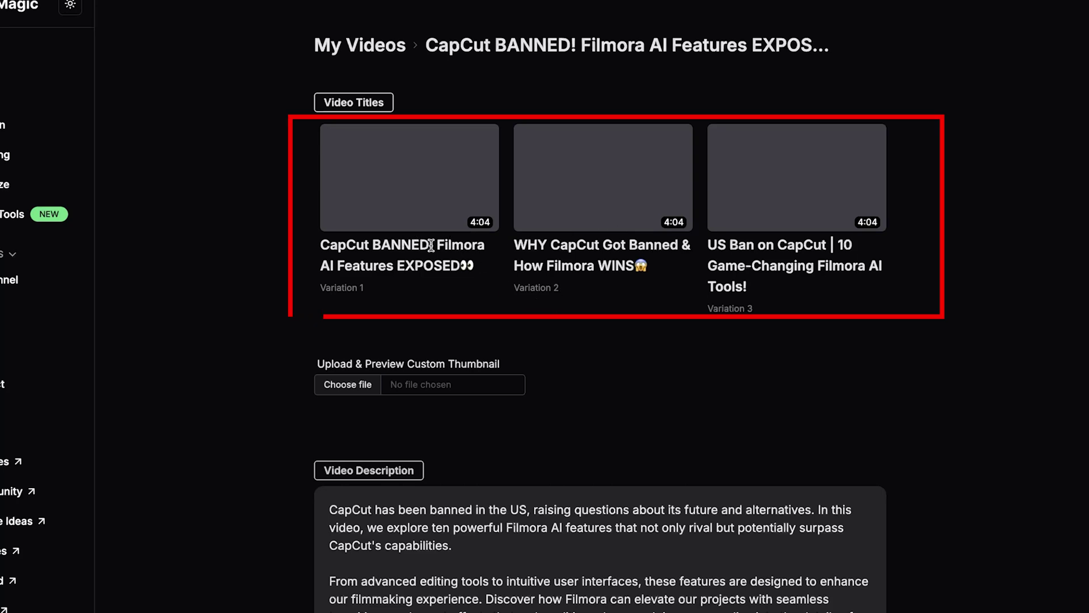
pyautogui.scroll(-3, 753, 281)
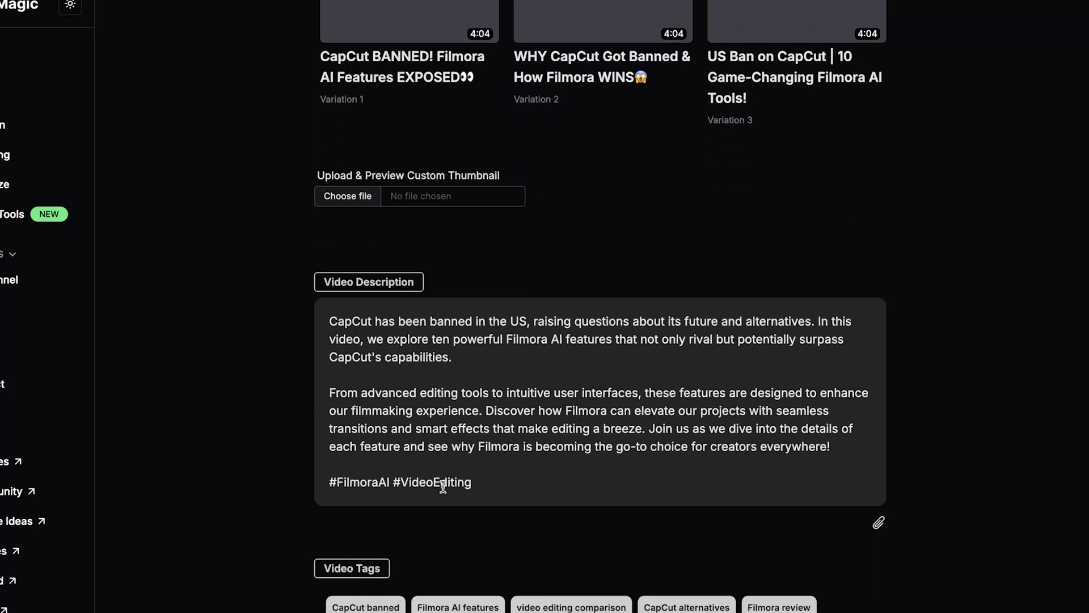
pyautogui.scroll(-2, 461, 474)
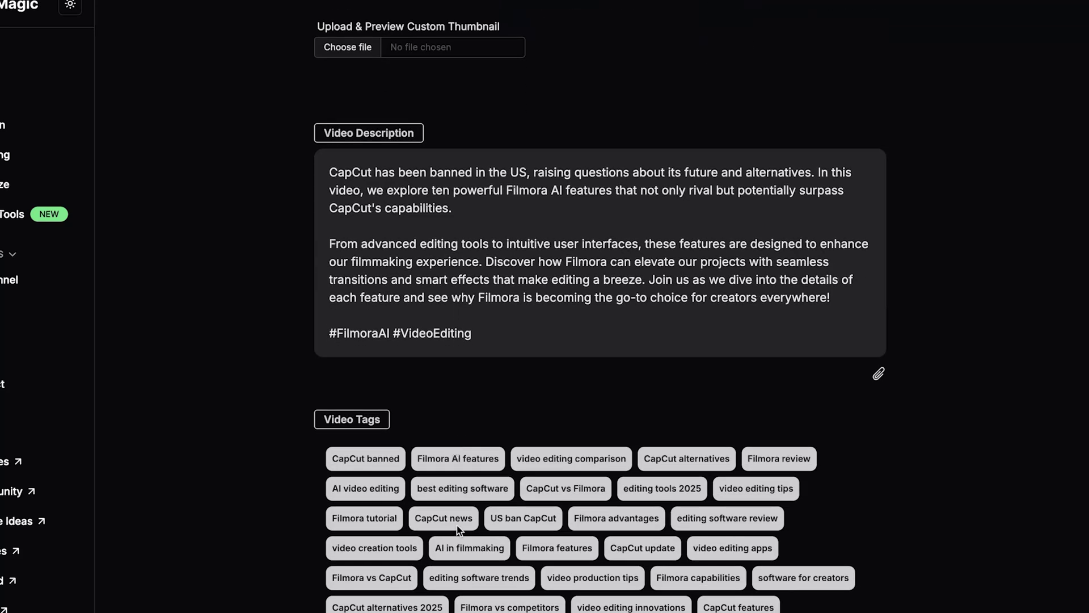
pyautogui.scroll(-1, 478, 528)
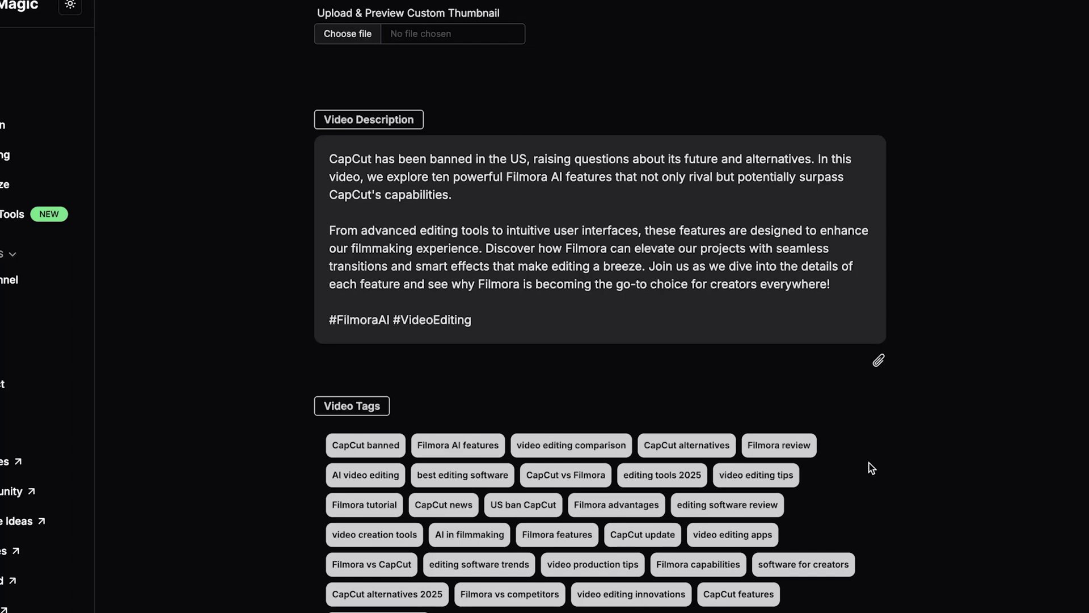
pyautogui.scroll(3, 871, 467)
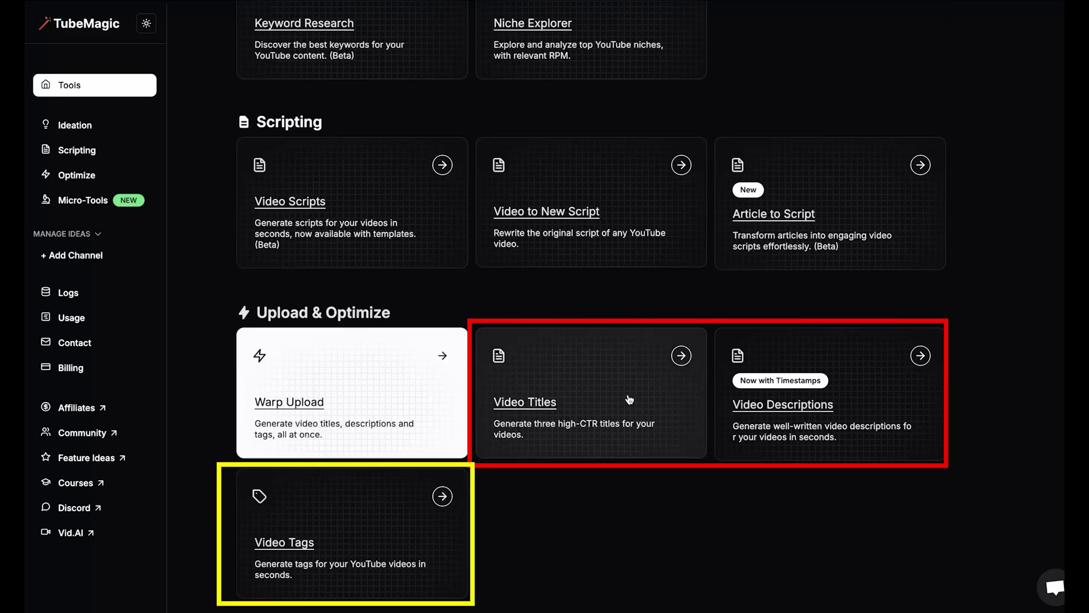
pyautogui.click(637, 405)
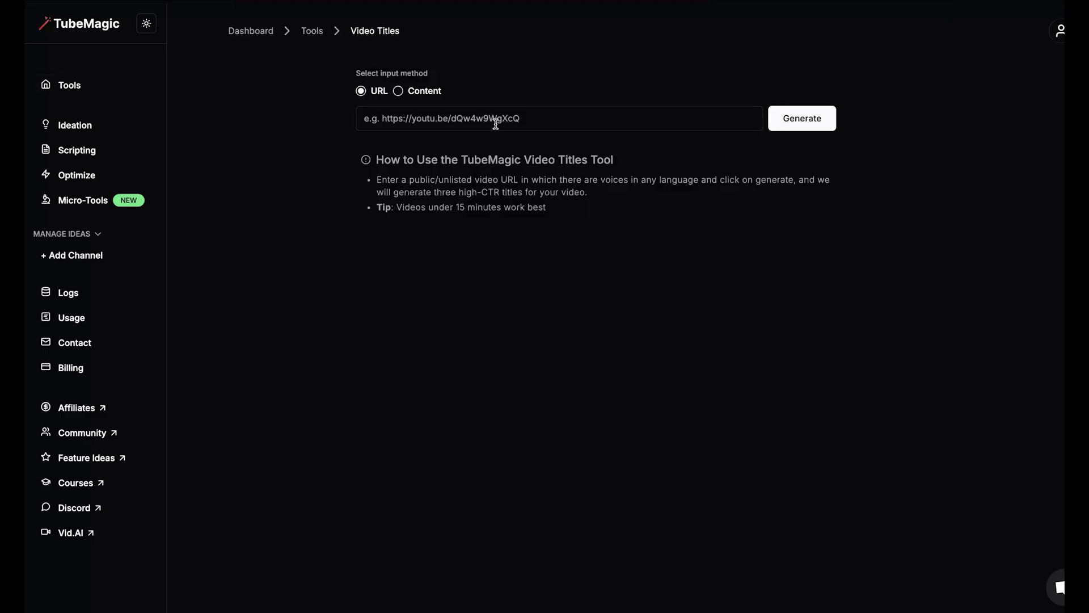
pyautogui.click(424, 91)
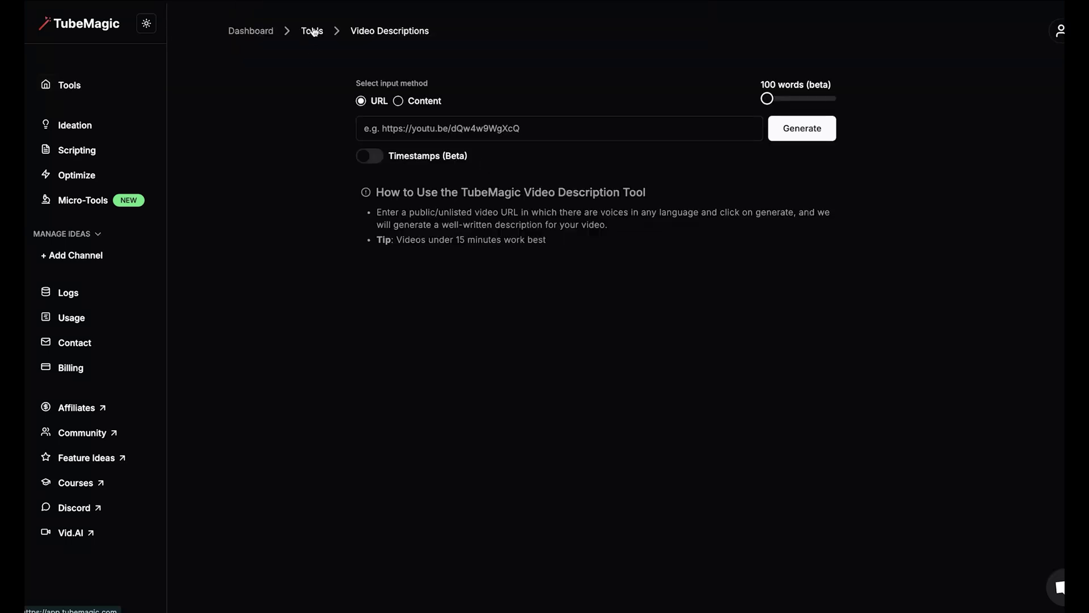
pyautogui.click(312, 31)
pyautogui.click(361, 537)
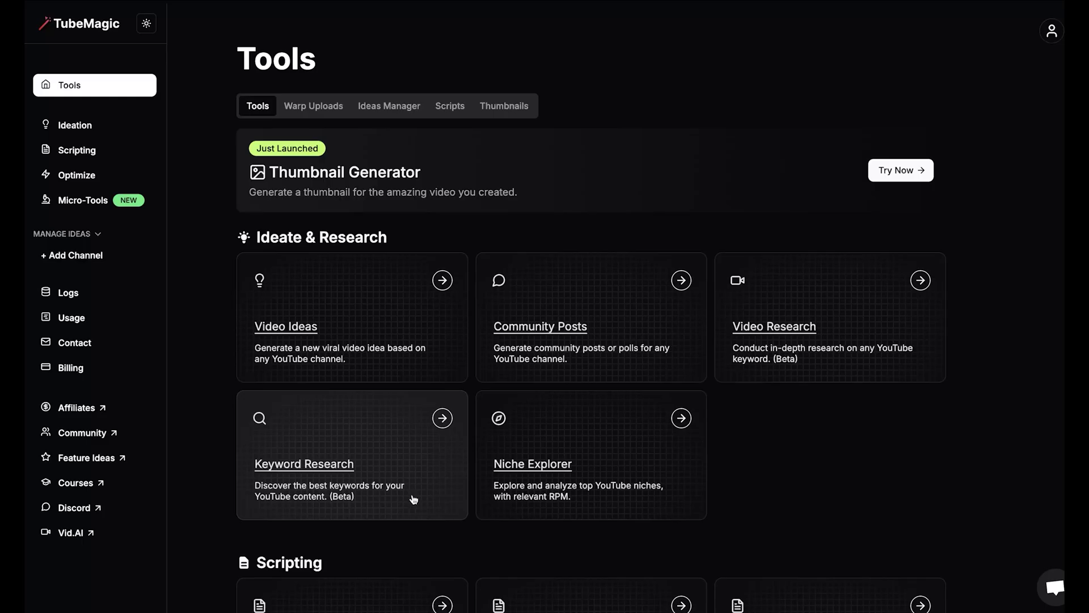
# - Open the Micro-Tools page listing Channel Name Generator, Tags Editor and Formatted YouTube Transcript
pyautogui.click(82, 203)
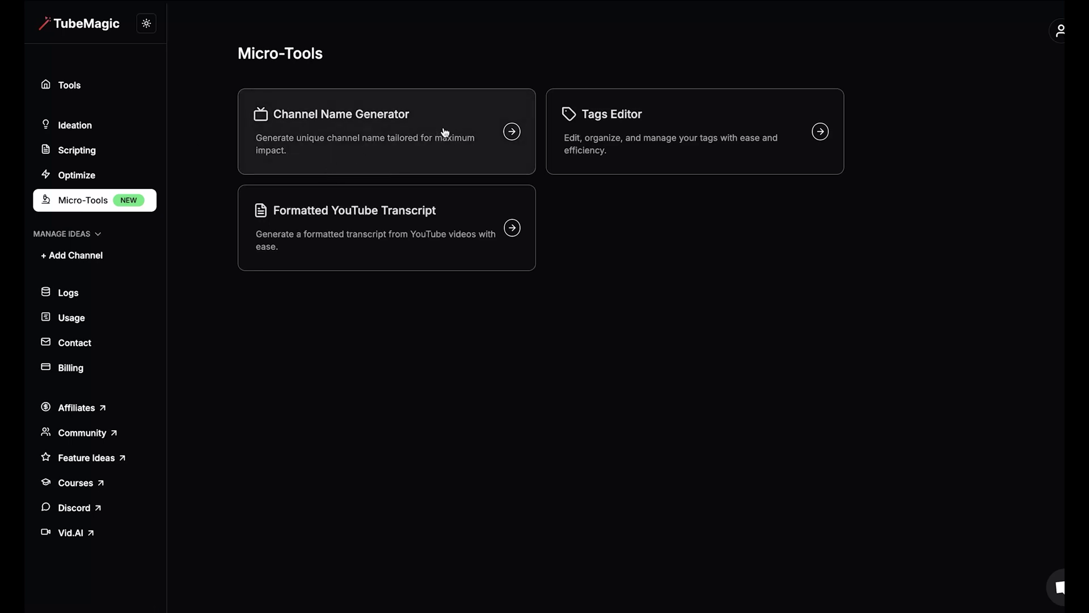